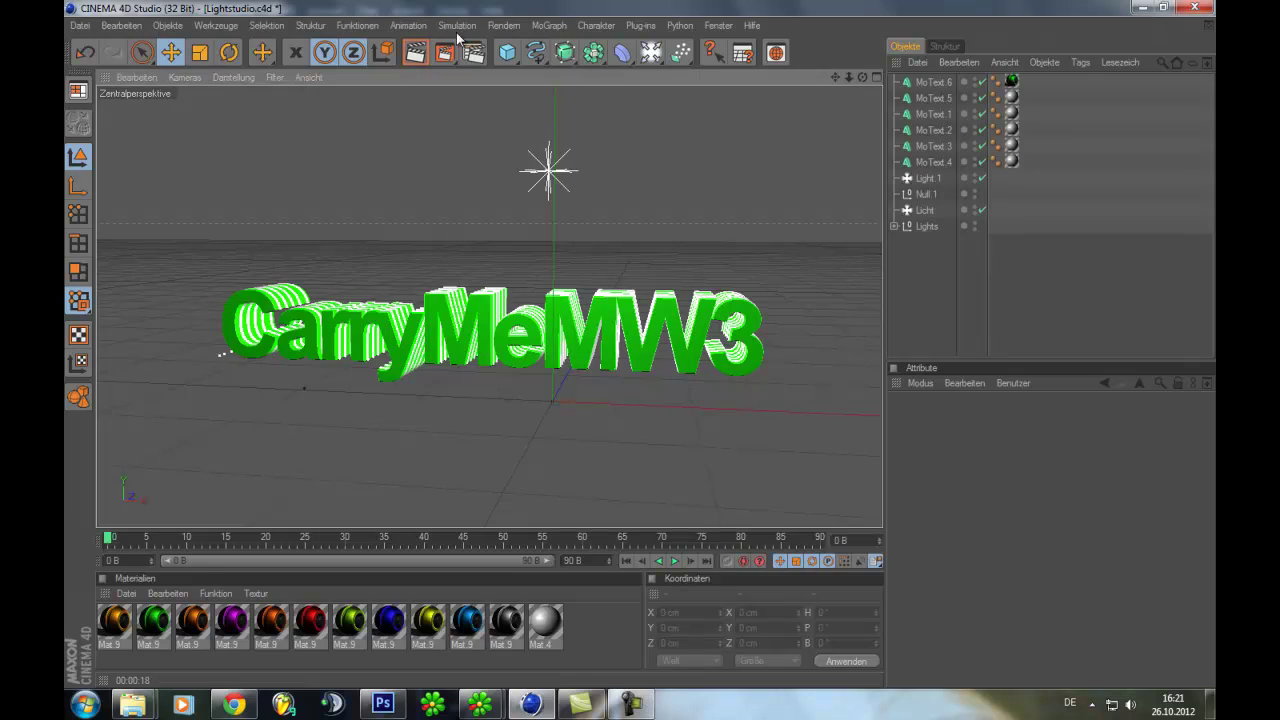
Step: Render the Cinema 4D CarryMeMW3 text scene to CarryMeMW3.png at 1920x1080
click(444, 52)
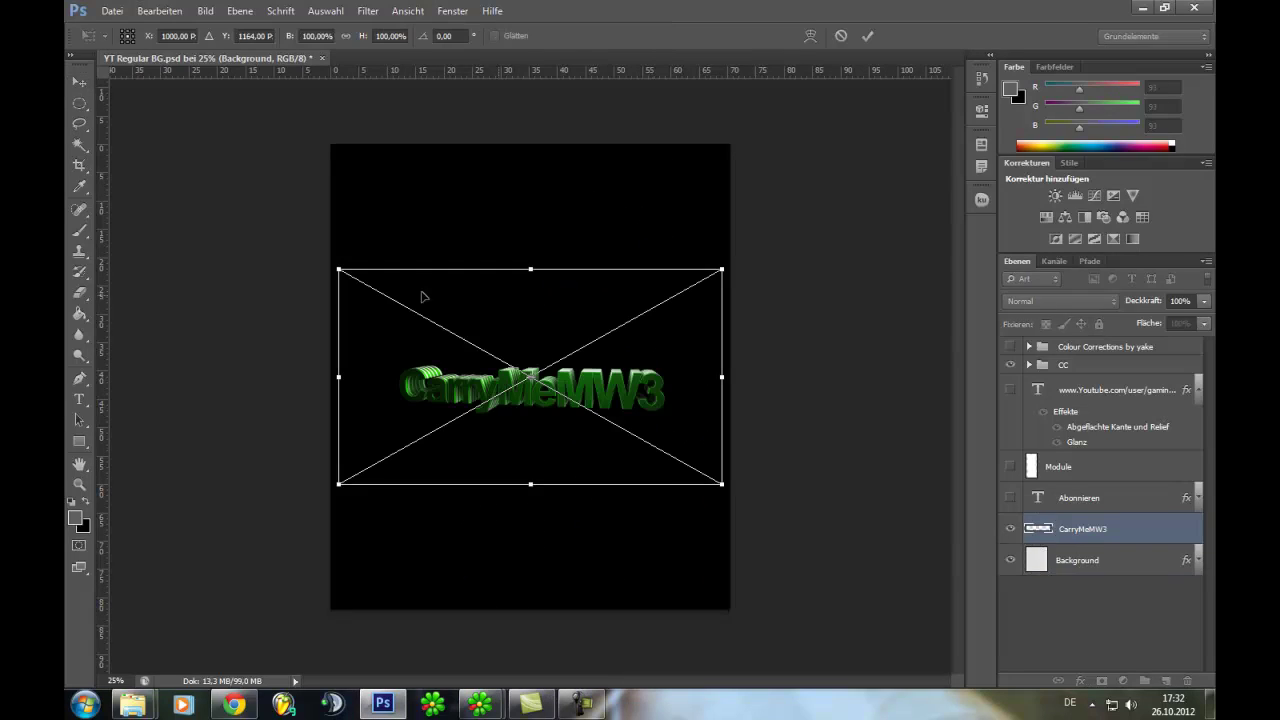
Step: Rotate CarryMeMW3 about 90°, shrink it, place it top right, and show the Module layer
mouse_move(325, 264)
mouse_down()
mouse_move(622, 215)
mouse_move(646, 194)
mouse_up()
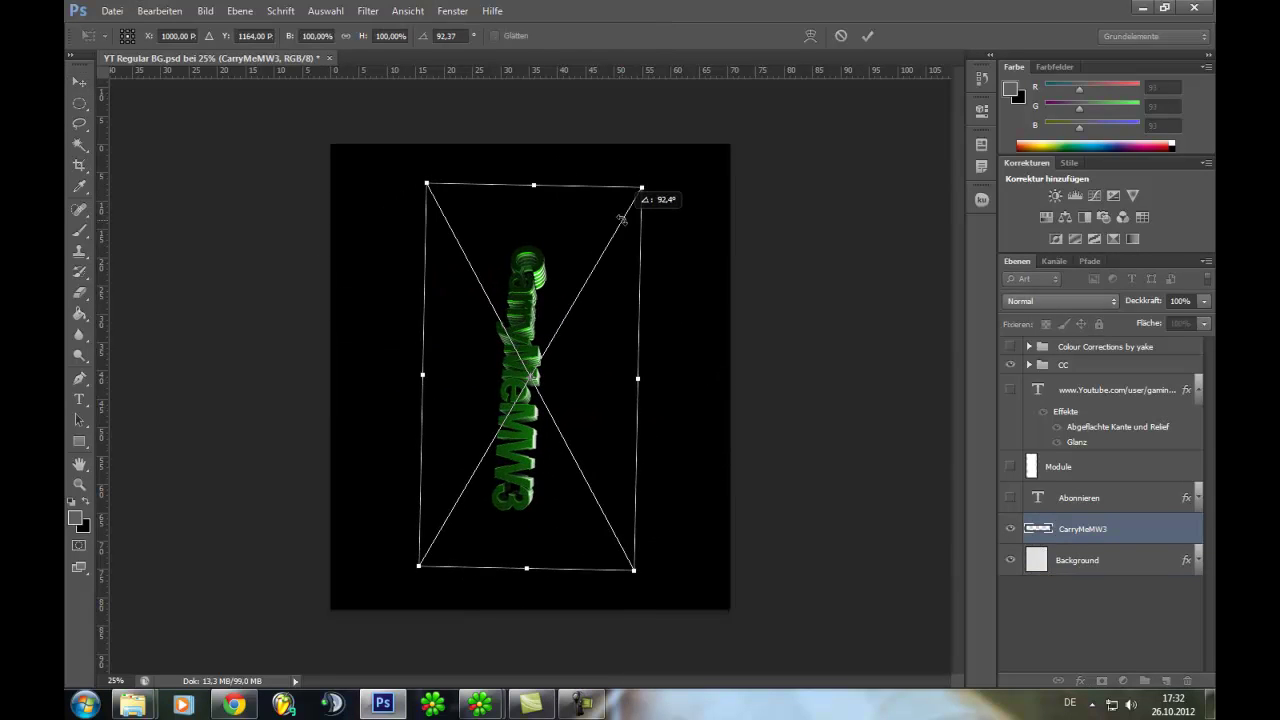
mouse_move(421, 186)
mouse_down()
mouse_move(580, 409)
mouse_move(650, 250)
mouse_move(621, 271)
mouse_up()
click(79, 81)
key(Return)
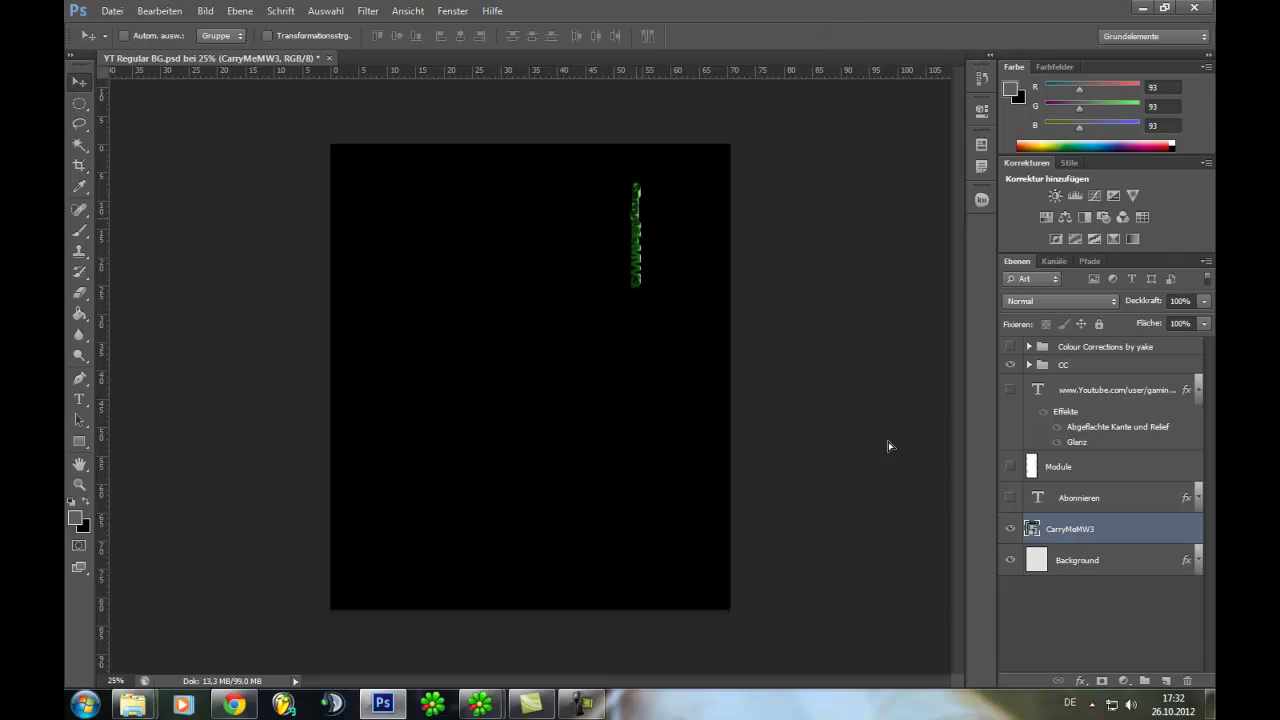
click(1010, 466)
drag(636, 226, 648, 222)
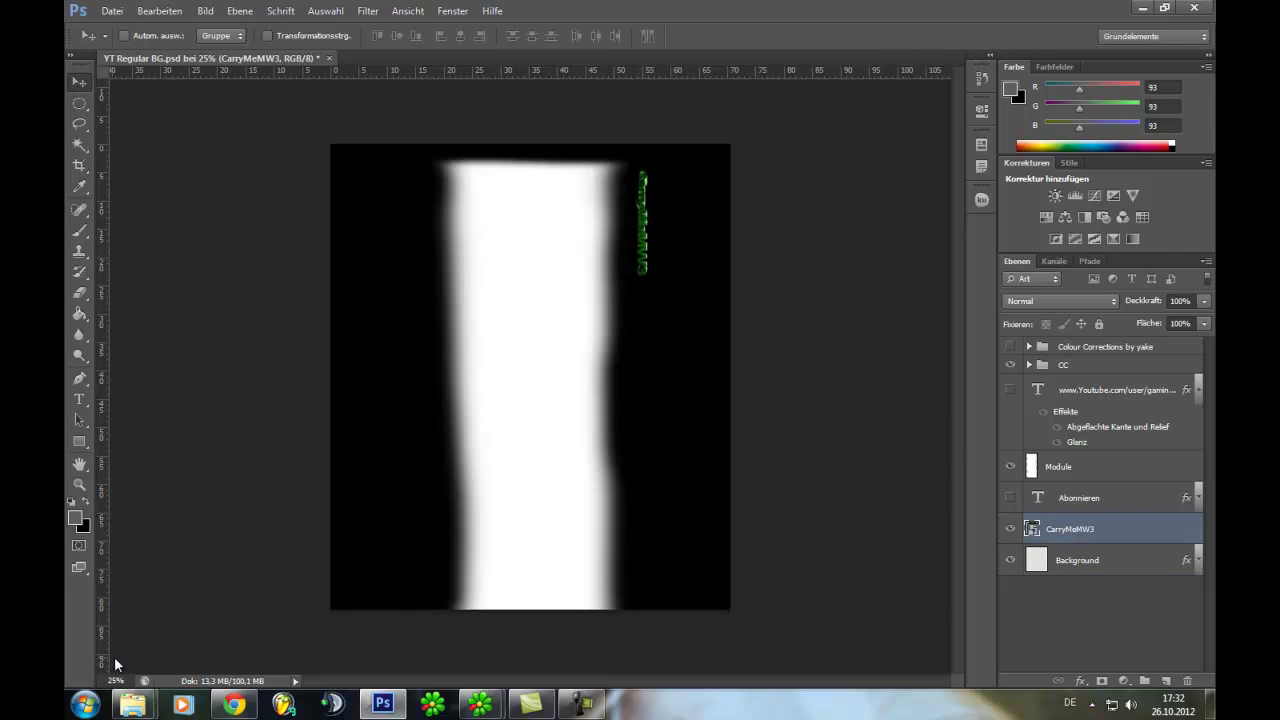
Step: Open the photo shop labels > Soldaten und so folder on the Spiele (E:) drive
mouse_move(132, 704)
click(190, 615)
click(197, 420)
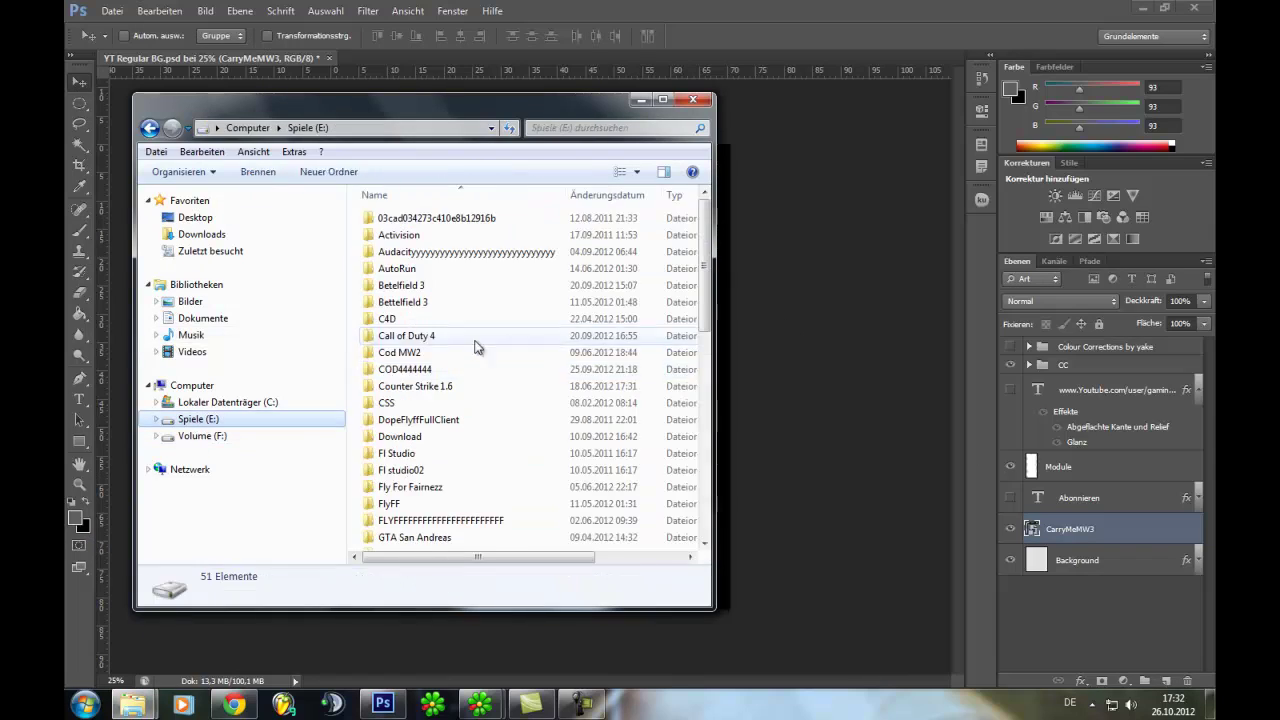
click(410, 462)
scroll(410, 455, down, 5)
scroll(410, 444, down, 4)
double_click(414, 357)
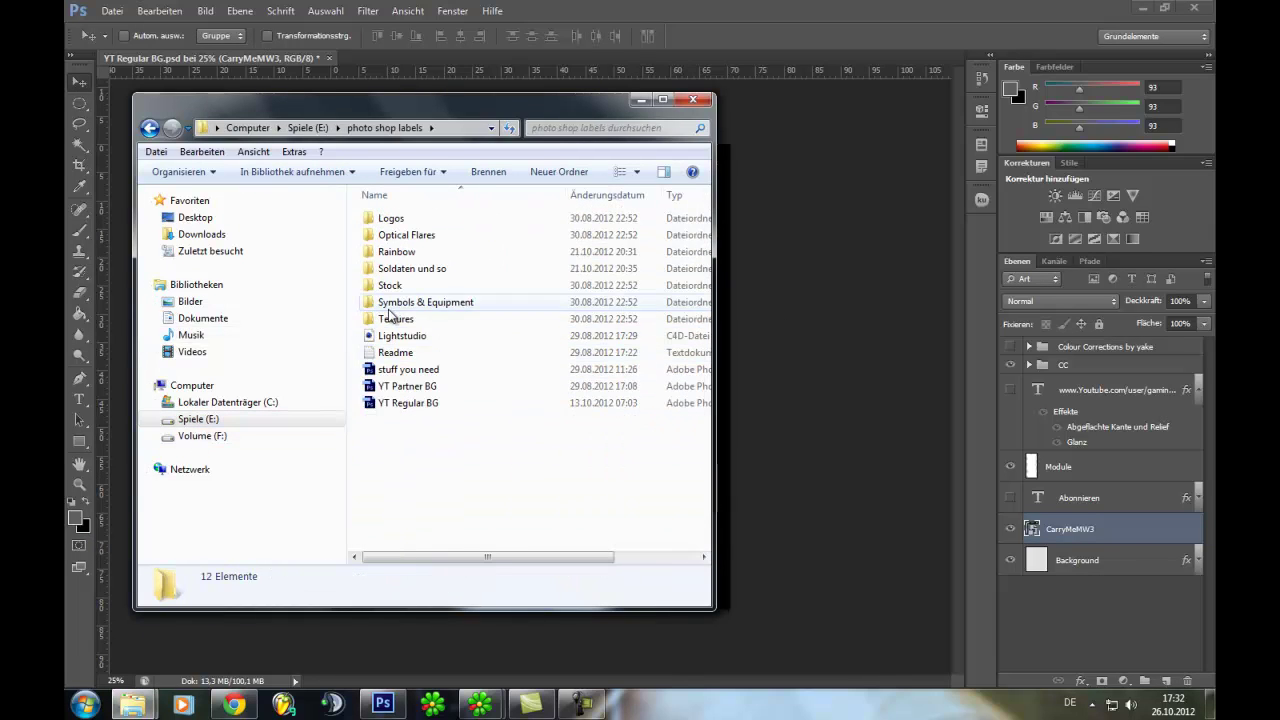
double_click(414, 286)
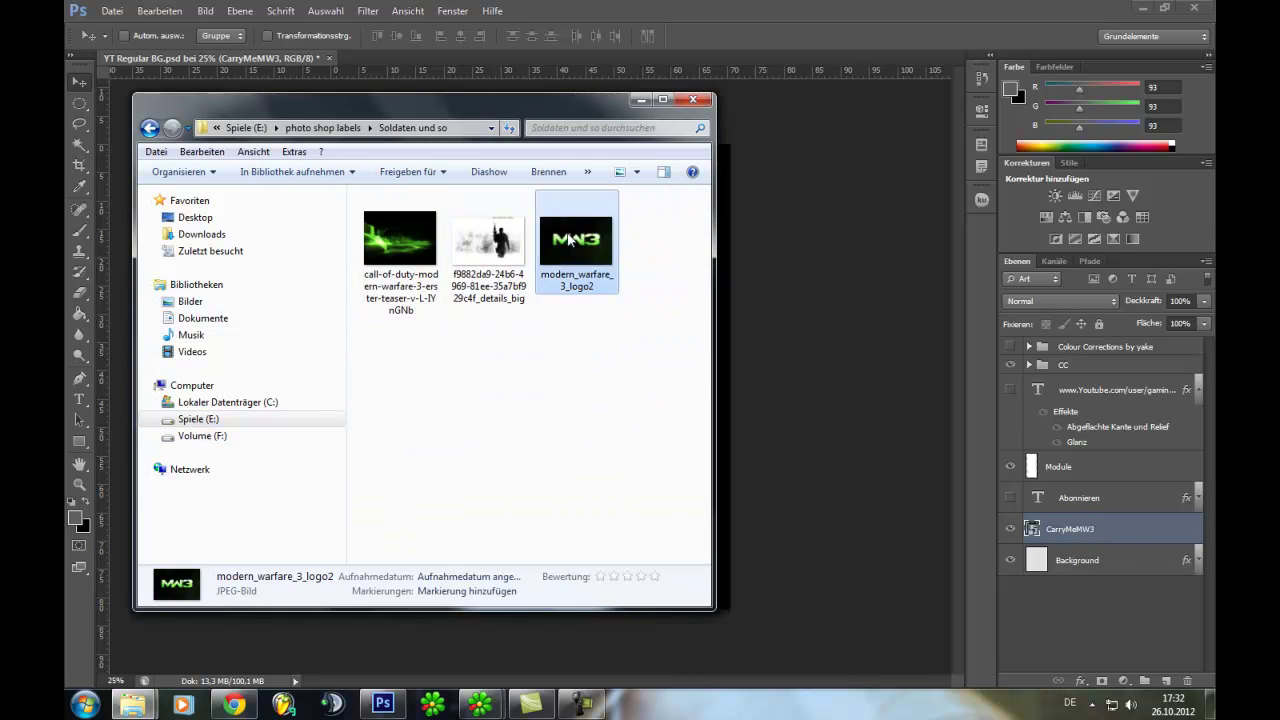
Step: Place modern_warfare_3_logo2 on the canvas, rotated vertical in the top-left corner
drag(576, 240, 688, 290)
drag(540, 376, 650, 373)
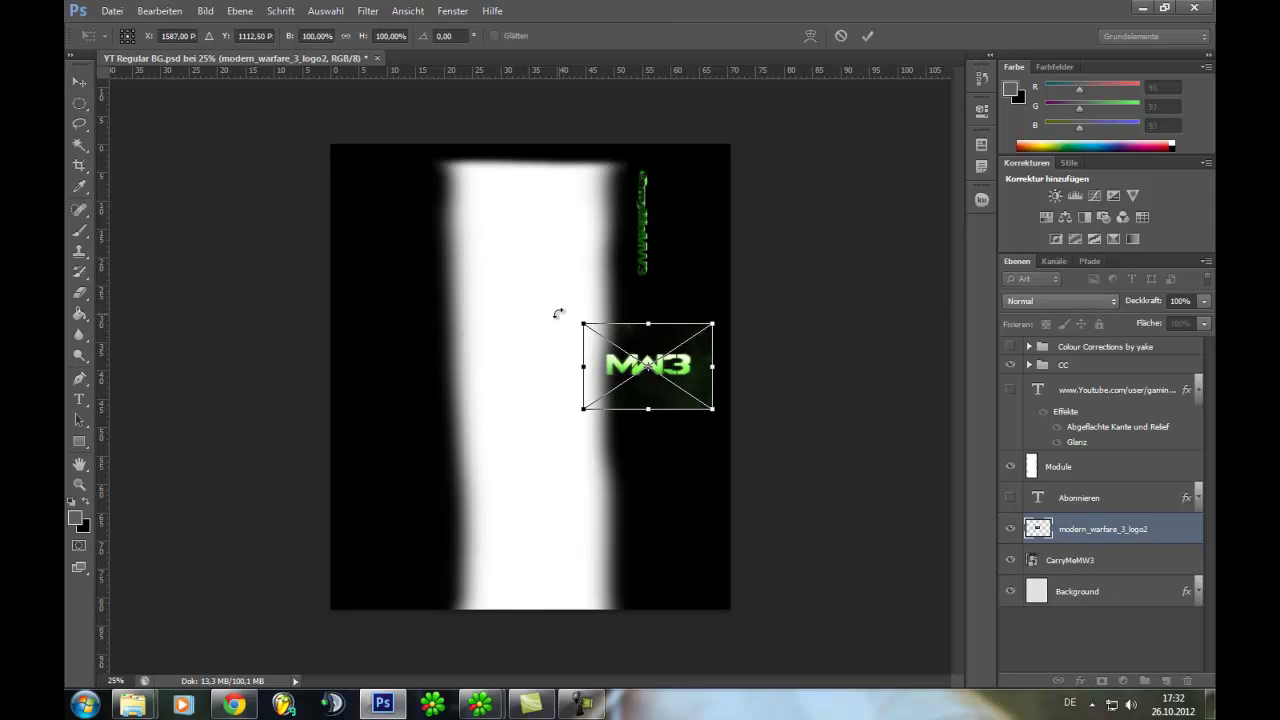
mouse_move(560, 311)
mouse_down()
mouse_move(634, 403)
mouse_move(676, 398)
mouse_up()
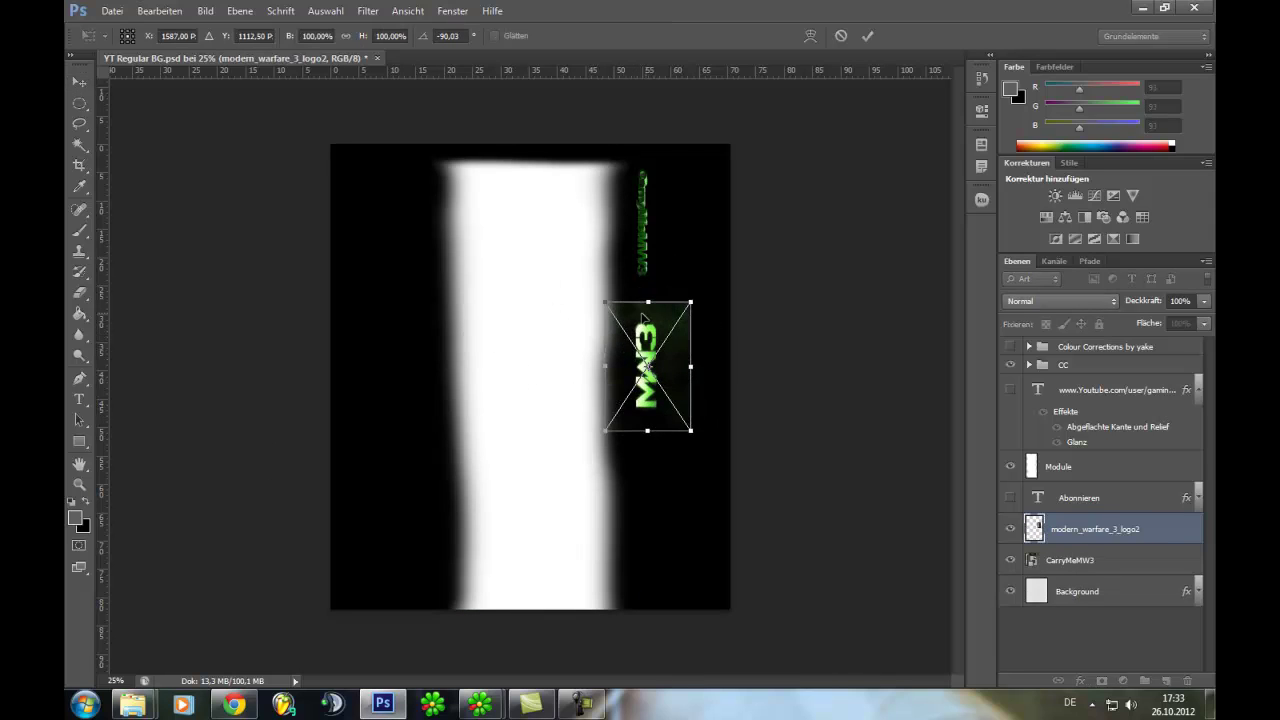
drag(647, 322, 393, 177)
click(79, 81)
click(522, 265)
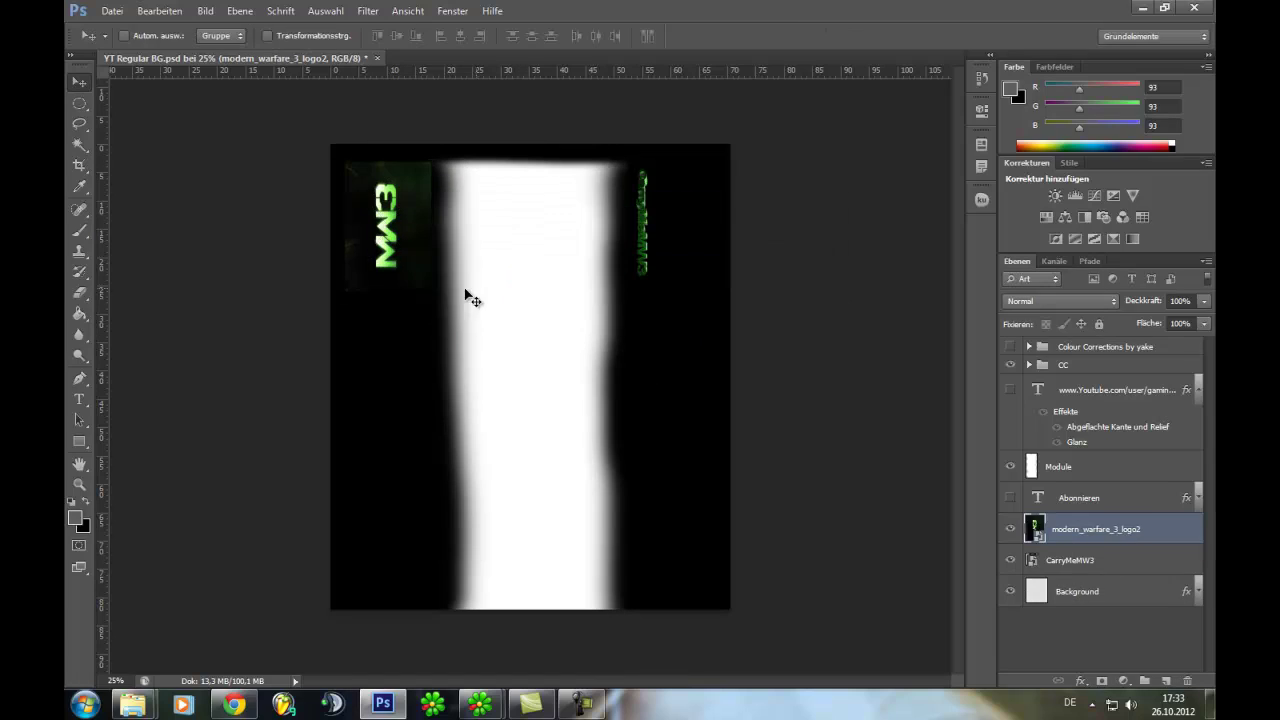
click(133, 704)
Step: Place the call-of-duty teaser image and stretch it to fill the canvas
drag(400, 271, 537, 386)
drag(482, 339, 331, 145)
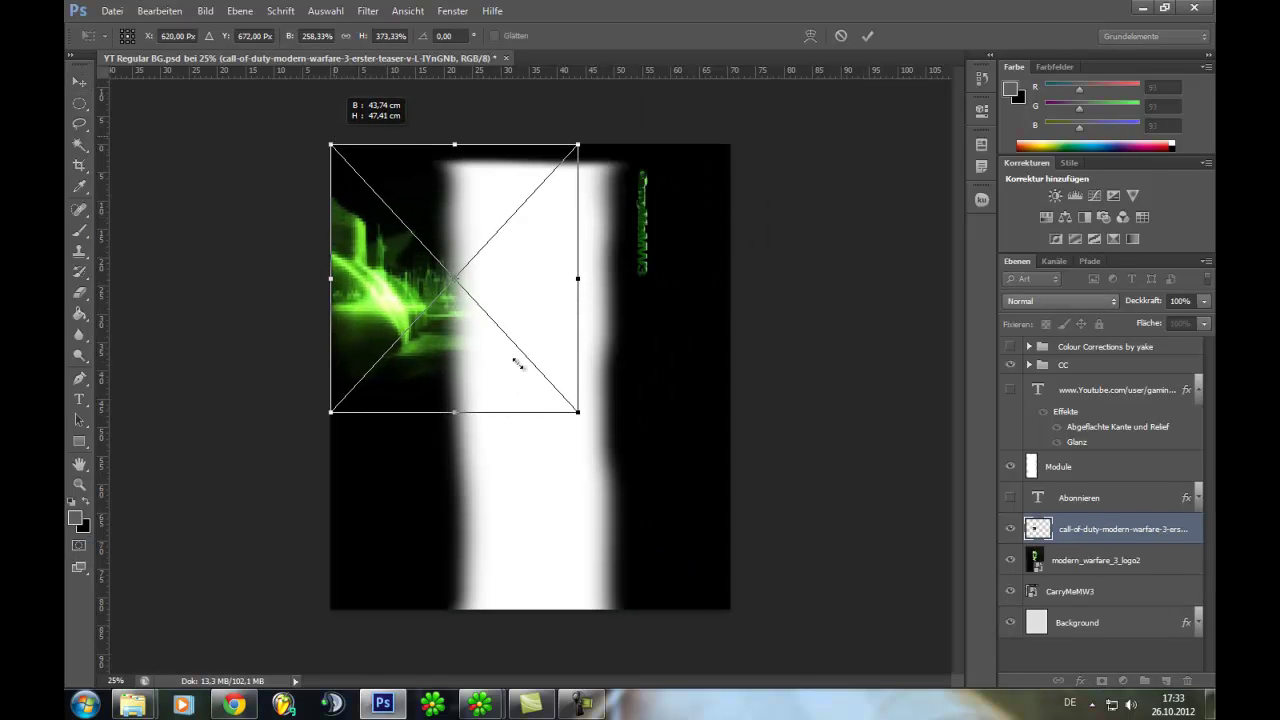
drag(578, 410, 733, 606)
Step: Set the teaser artwork layer's blend mode to Aufhellen
click(1060, 300)
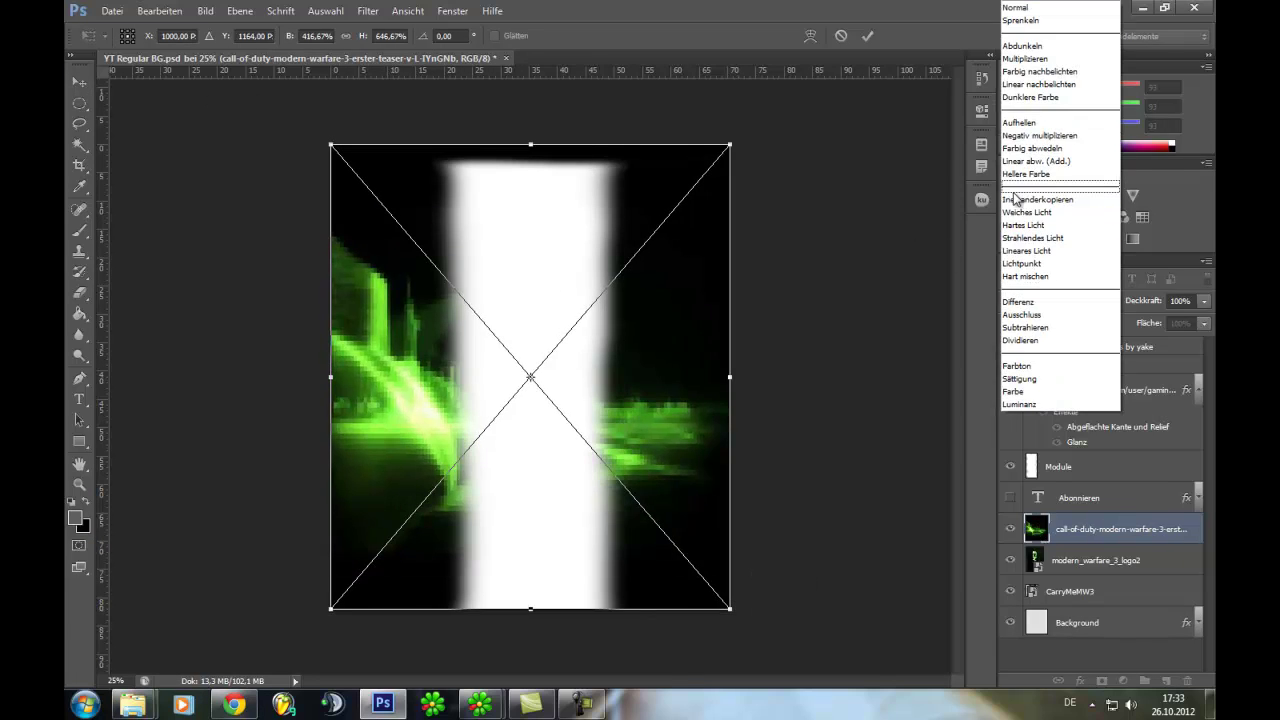
click(1050, 200)
click(1060, 300)
click(1050, 127)
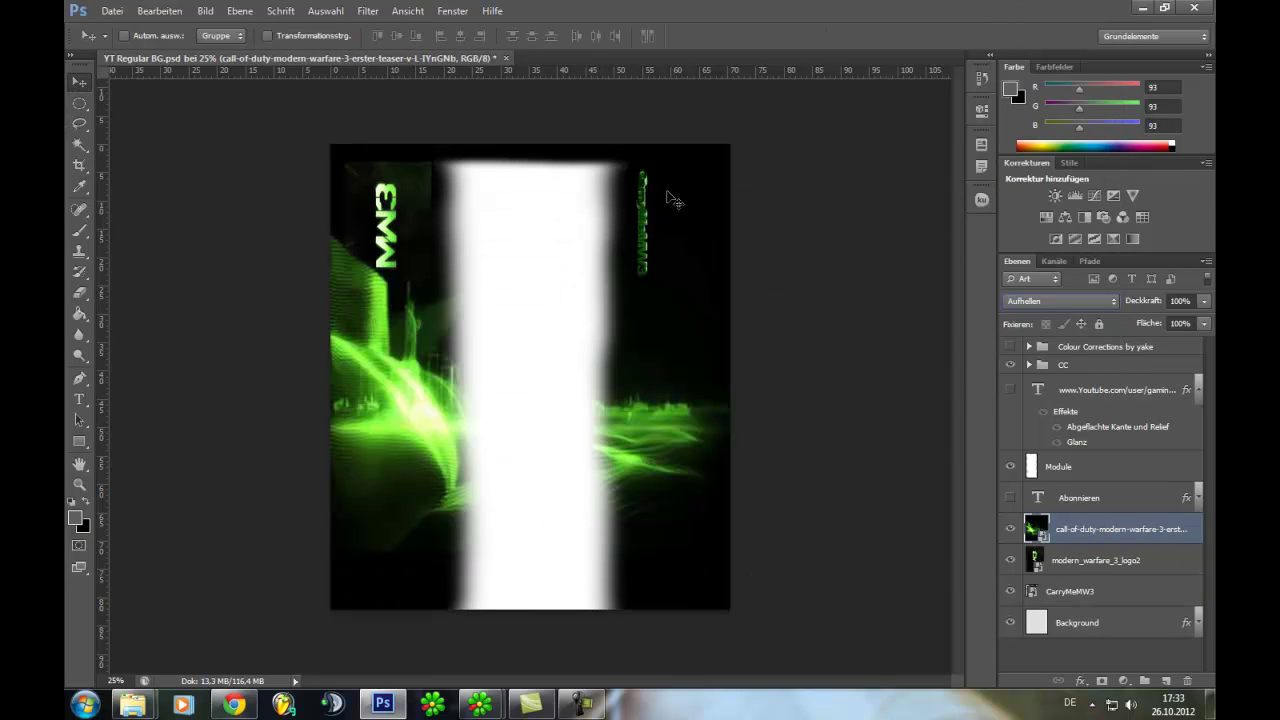
mouse_move(132, 705)
click(336, 597)
Step: Place the 257jcl0 texture from Textures, rotated 90°, on the canvas's left side
double_click(405, 277)
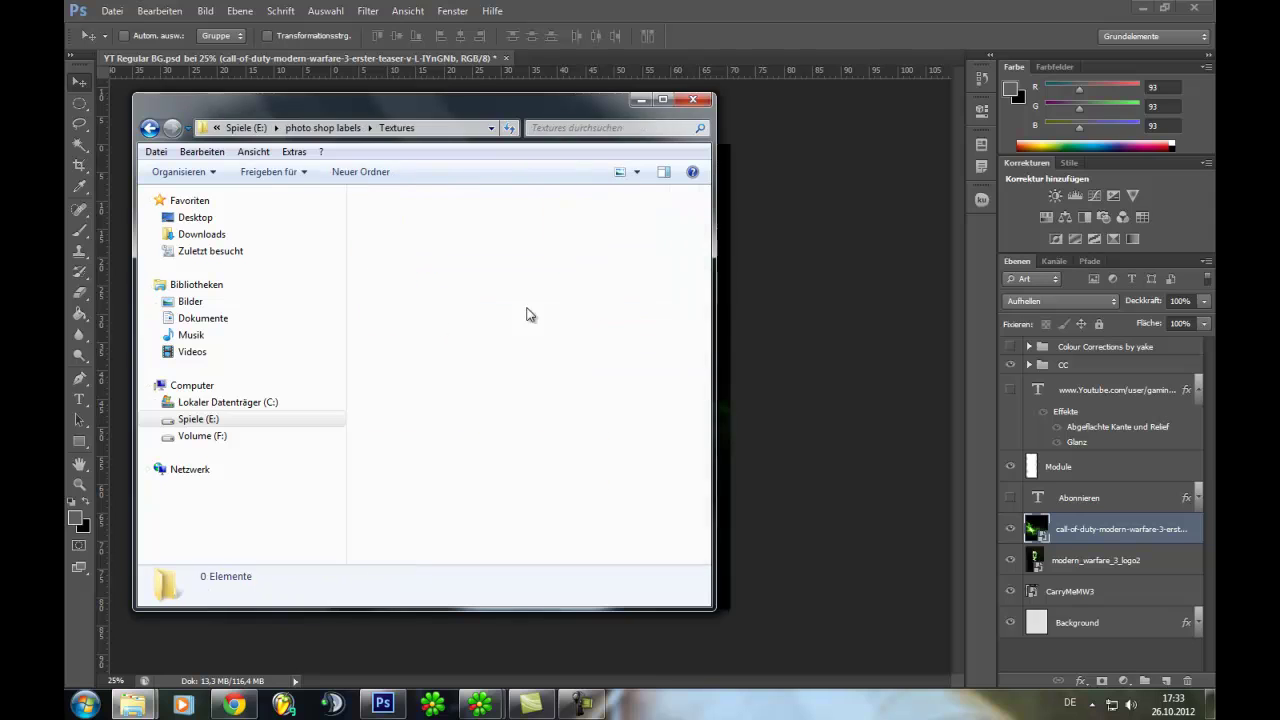
scroll(575, 325, down, 5)
scroll(575, 325, down, 10)
drag(569, 285, 506, 234)
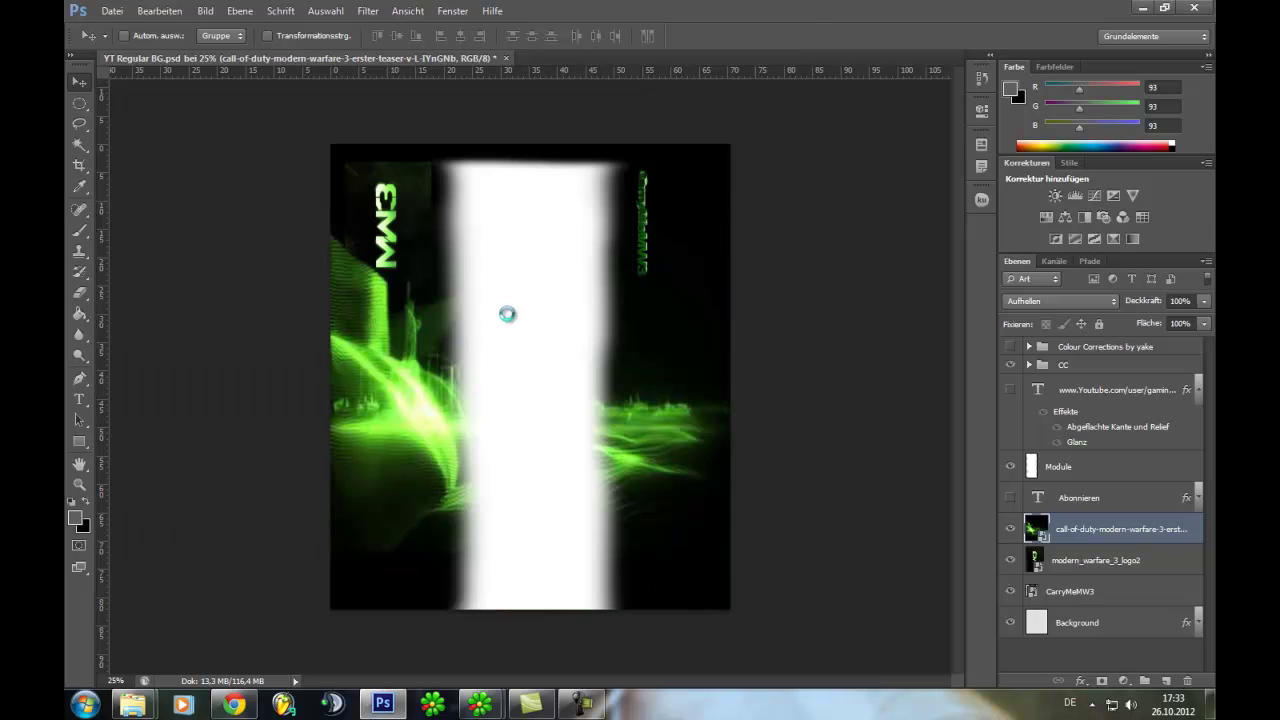
mouse_move(421, 287)
mouse_down()
mouse_move(586, 251)
mouse_move(591, 263)
mouse_move(391, 187)
mouse_up()
click(80, 81)
click(509, 266)
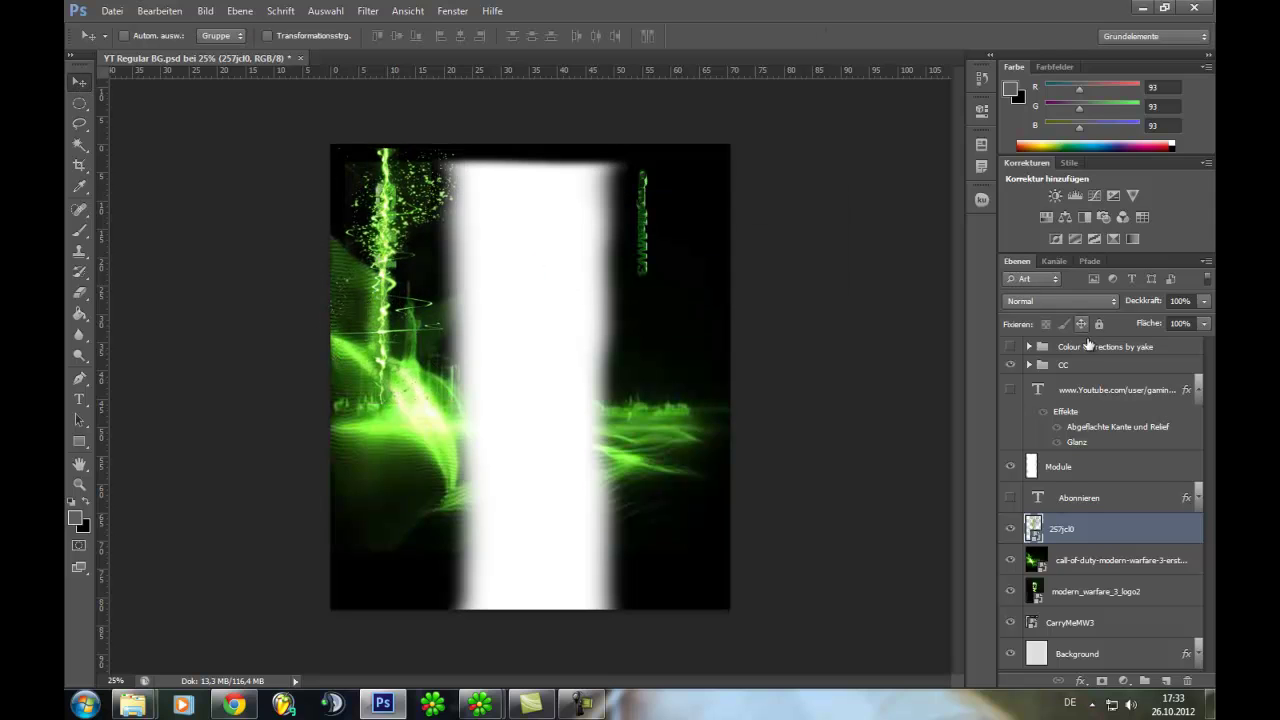
drag(1098, 538, 1077, 605)
Step: Set both modern_warfare_3_logo2 and 257jcl0 layers to Aufhellen blend mode
click(1095, 560)
click(1060, 300)
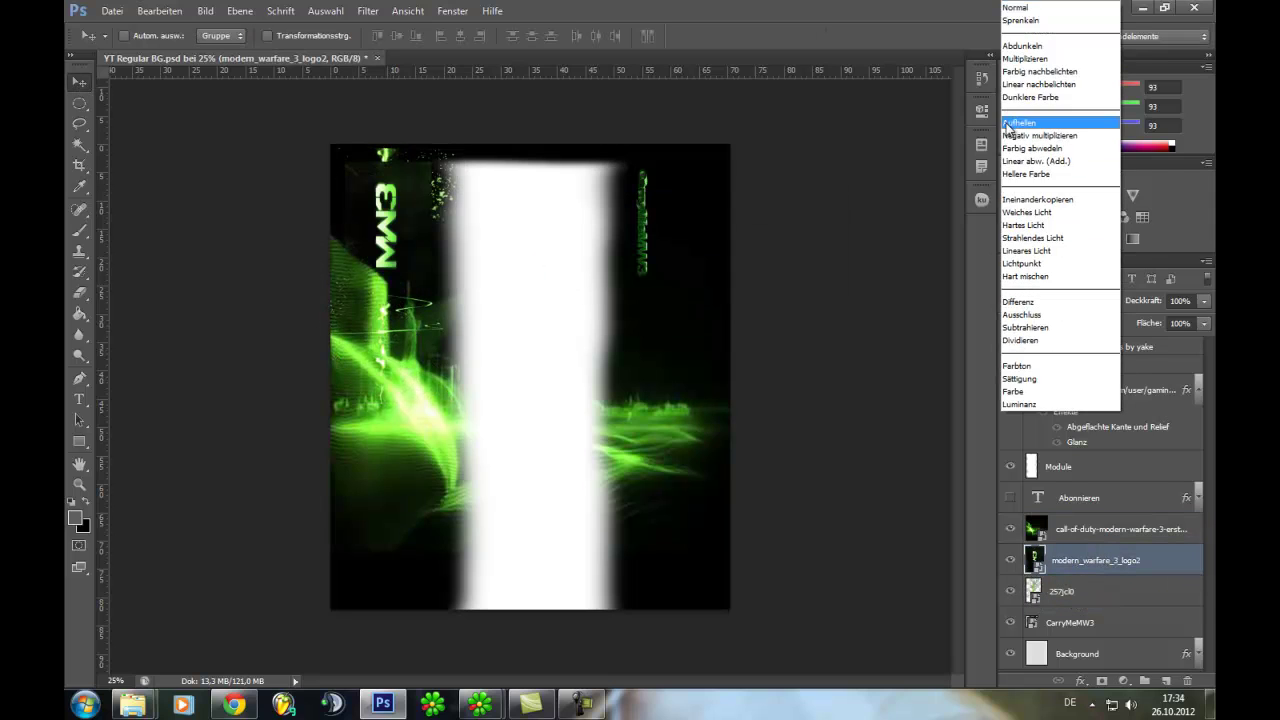
click(1040, 125)
click(1064, 592)
click(1060, 300)
click(1024, 128)
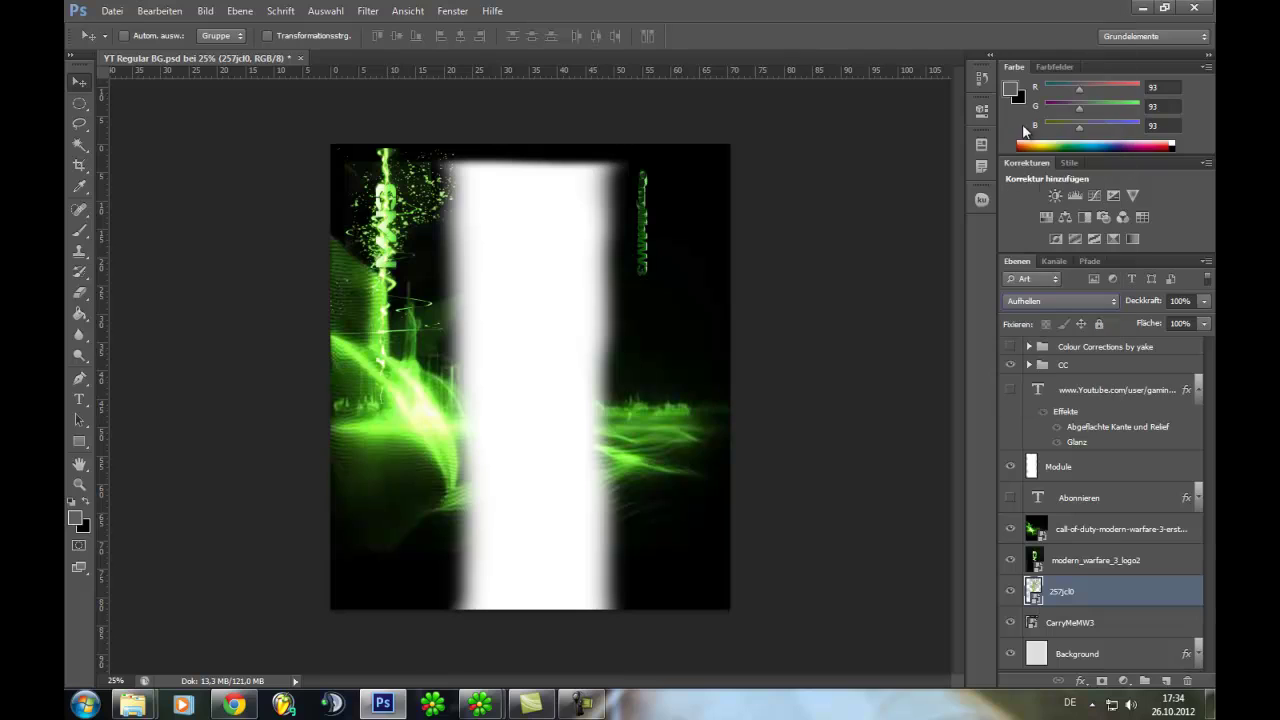
Step: Lower the 257jcl0 layer's opacity to 51% and dismiss the Windows colour-scheme prompt
drag(1205, 306, 1165, 328)
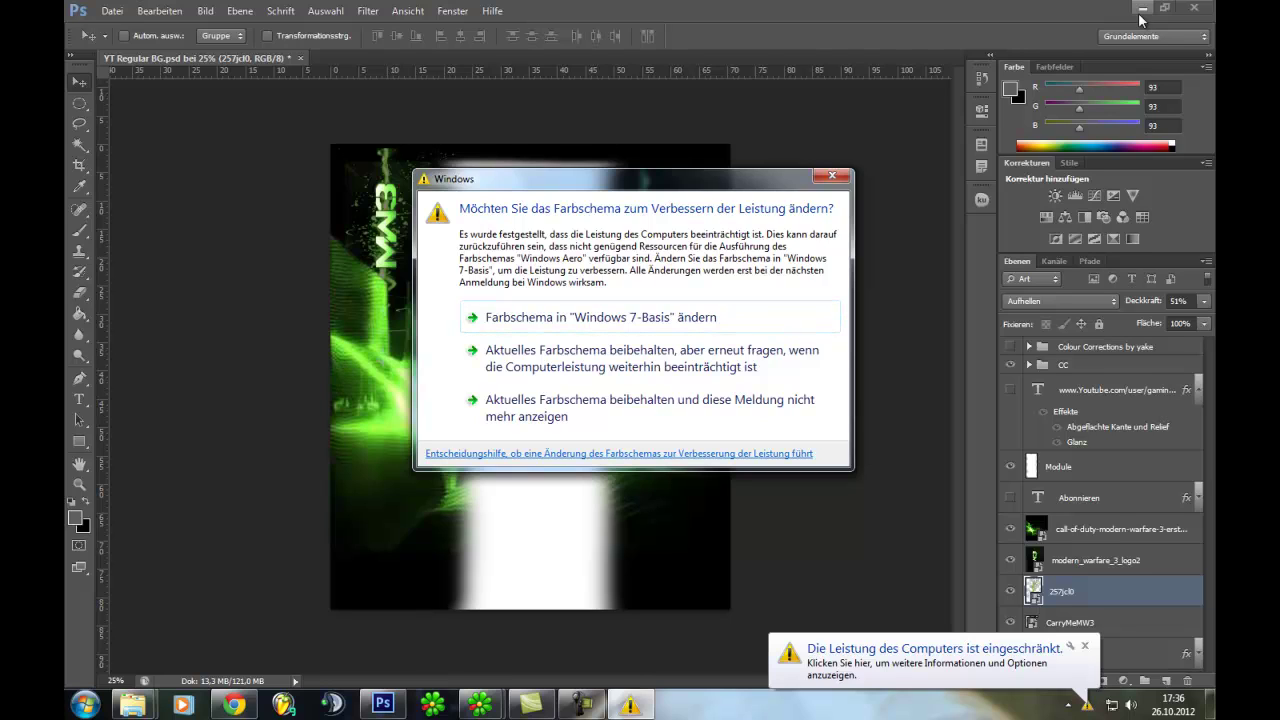
click(688, 374)
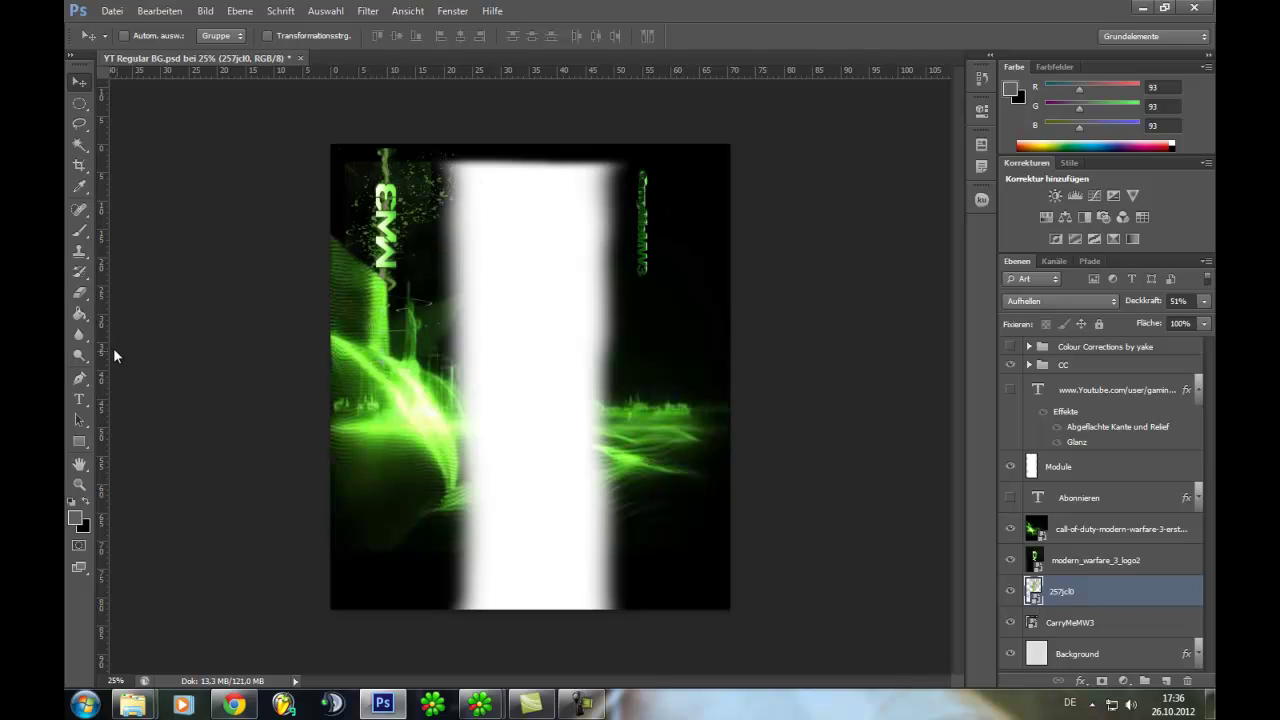
Step: Rasterize the modern_warfare_3_logo2 layer
key(e)
key(alt+bracketright)
click(398, 215)
key(Return)
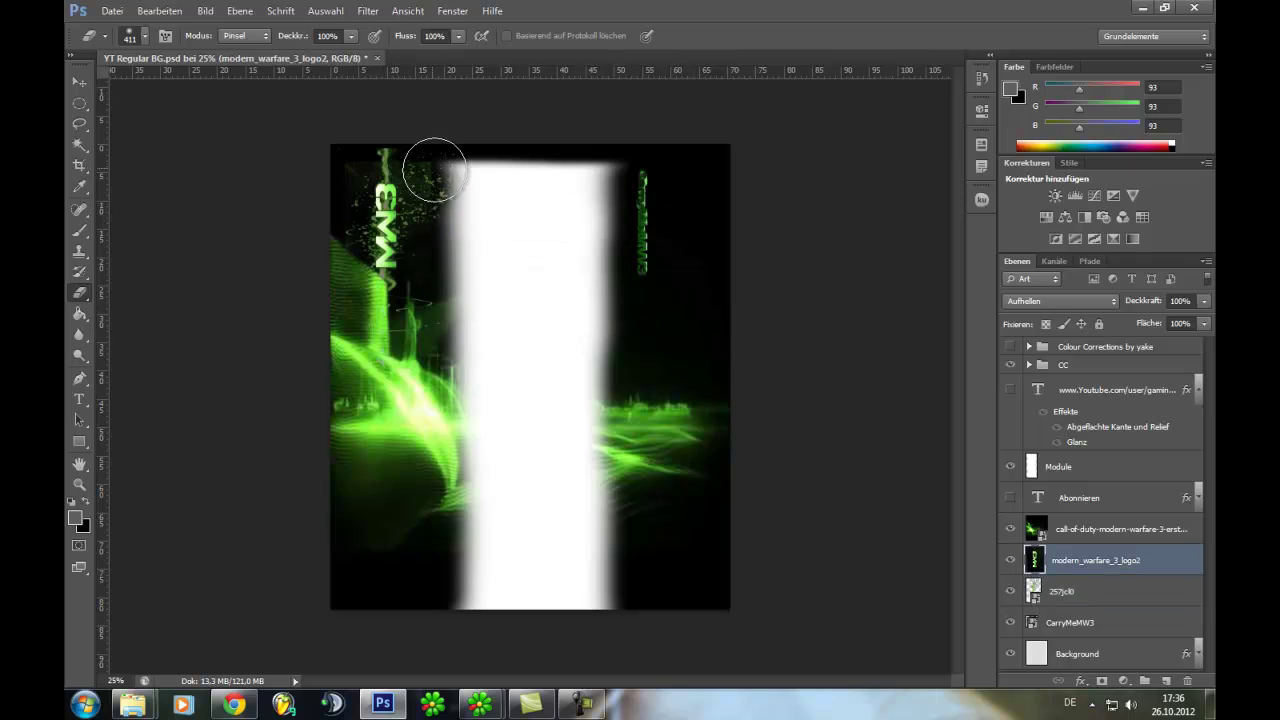
Step: Duplicate the 257jcl0 streak onto the right side and raise CarryMeMW3 below the CC group
right_click(1075, 591)
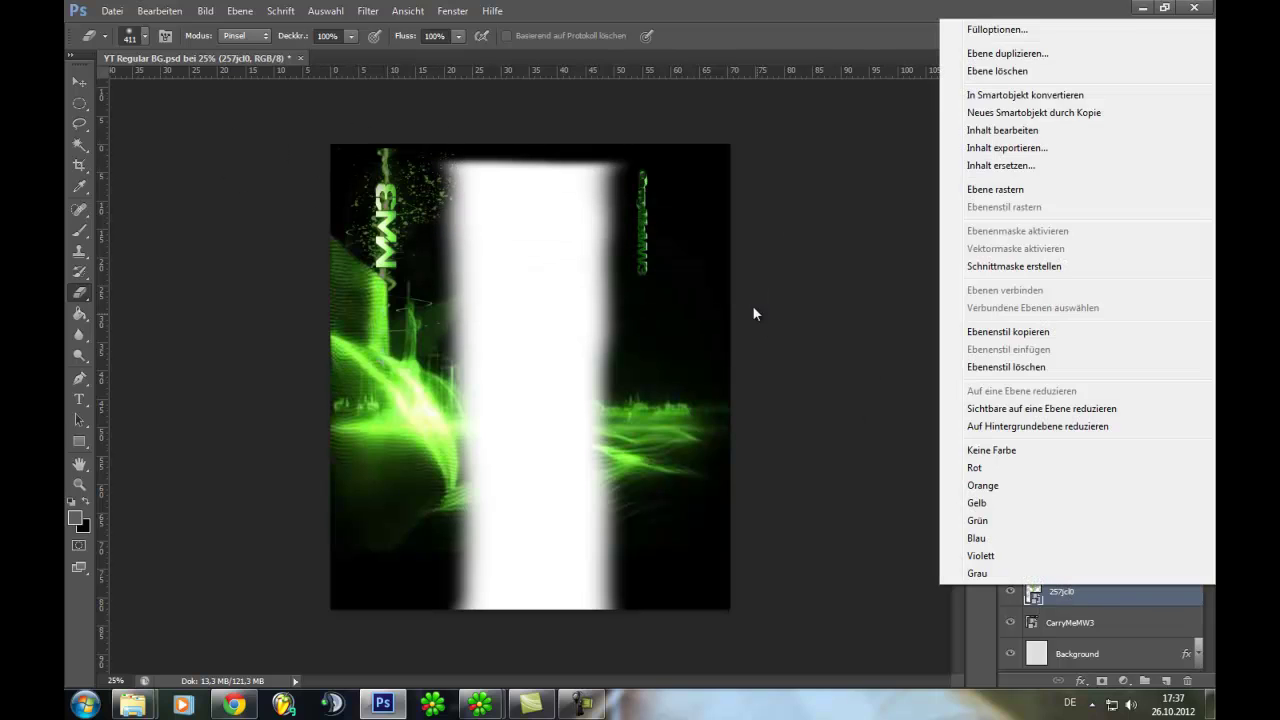
click(1013, 53)
click(766, 212)
click(80, 80)
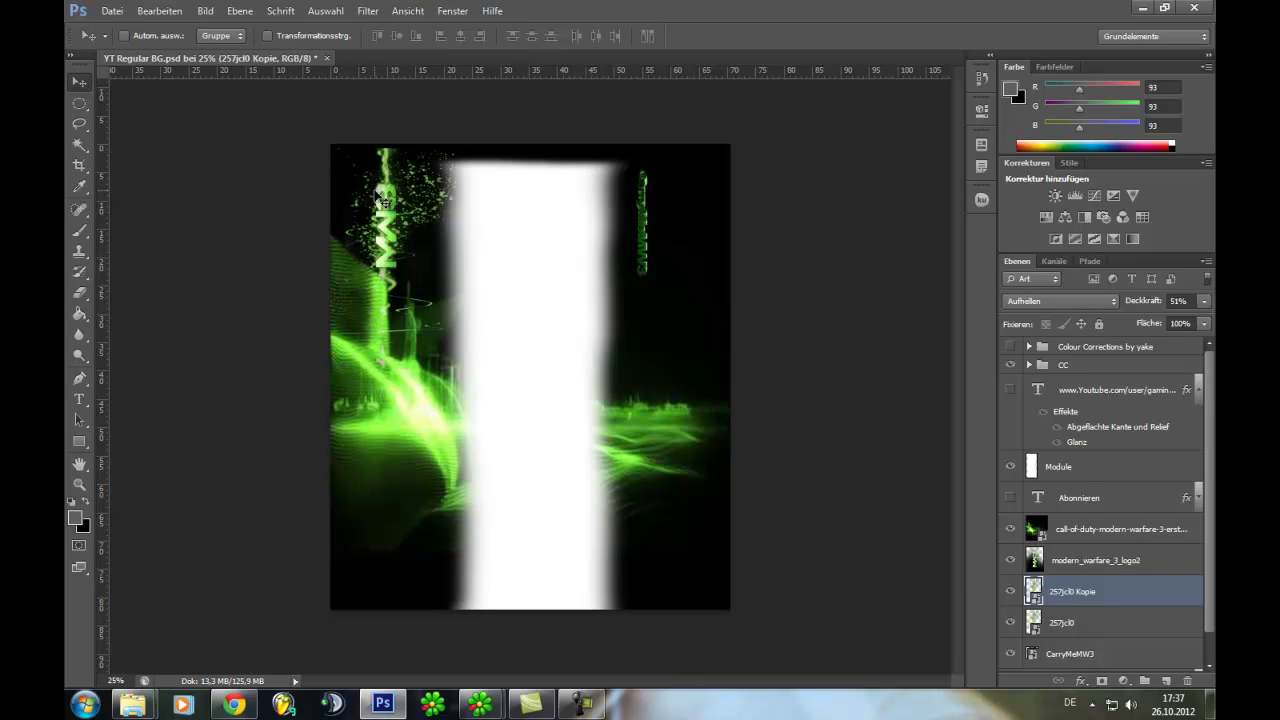
drag(383, 200, 675, 265)
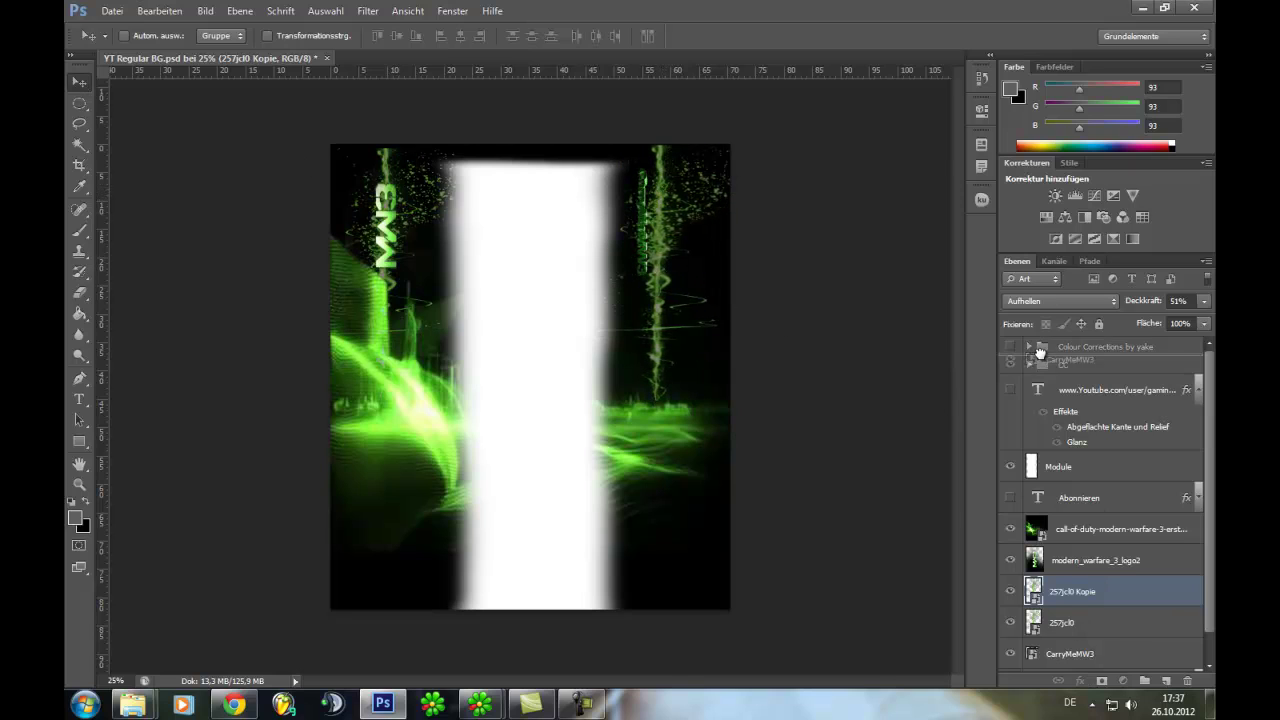
drag(1068, 653, 1030, 374)
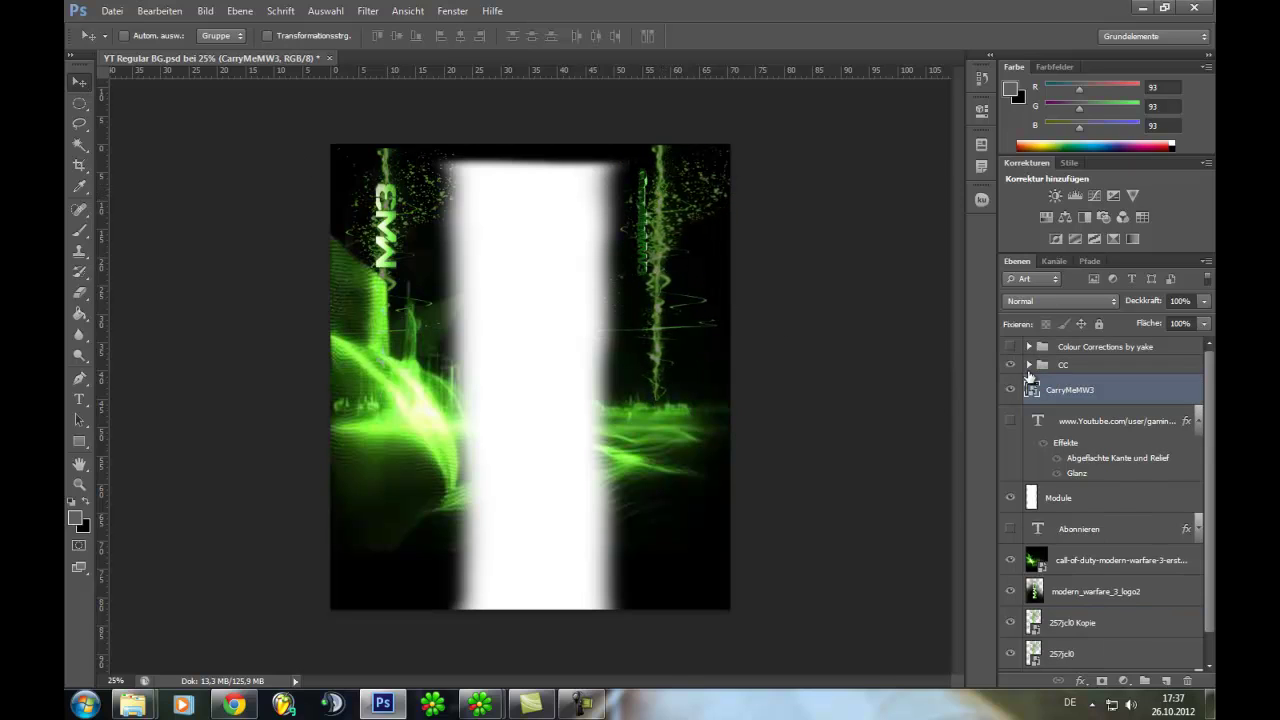
click(1010, 529)
drag(396, 204, 410, 208)
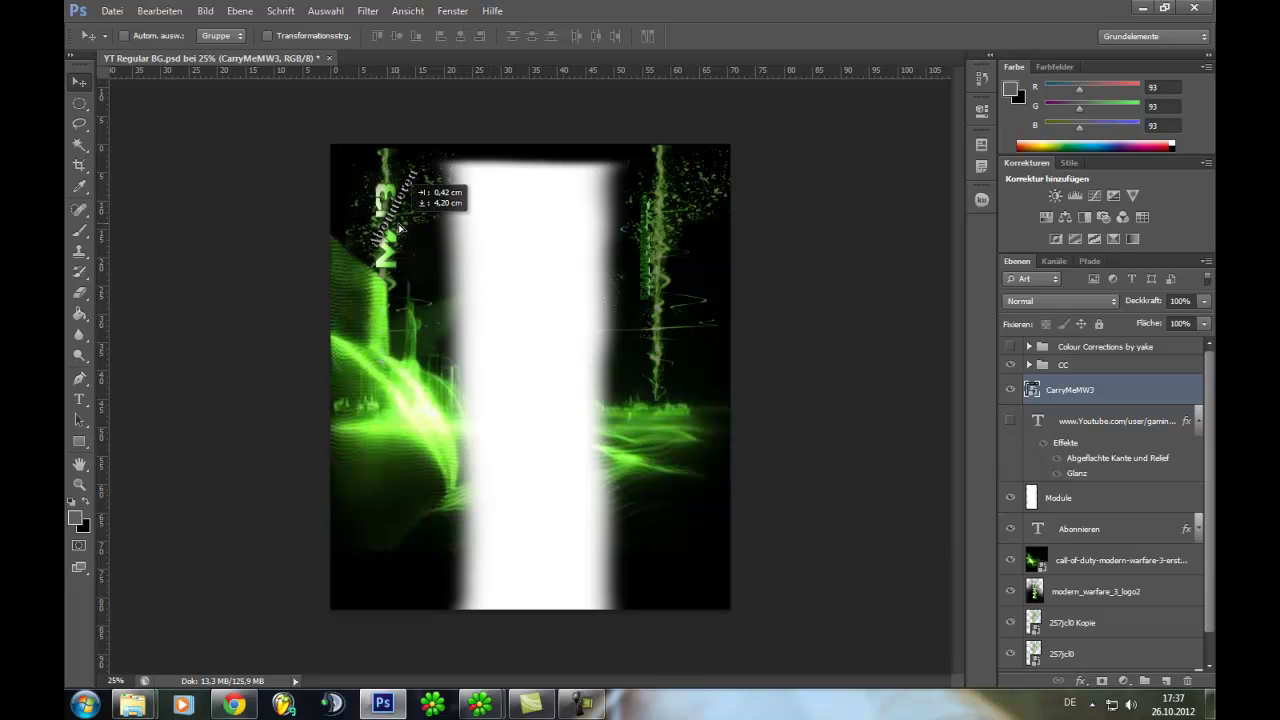
click(1009, 529)
click(1010, 421)
scroll(549, 143, up, 2)
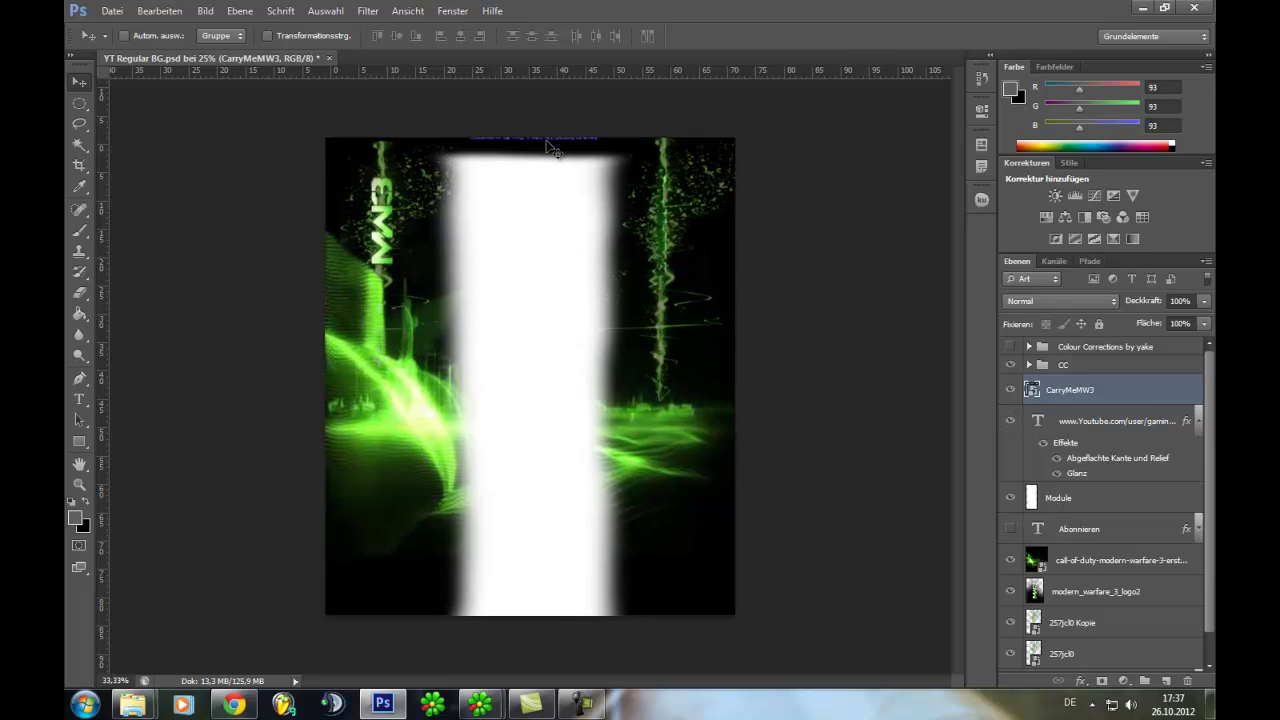
scroll(608, 266, up, 1)
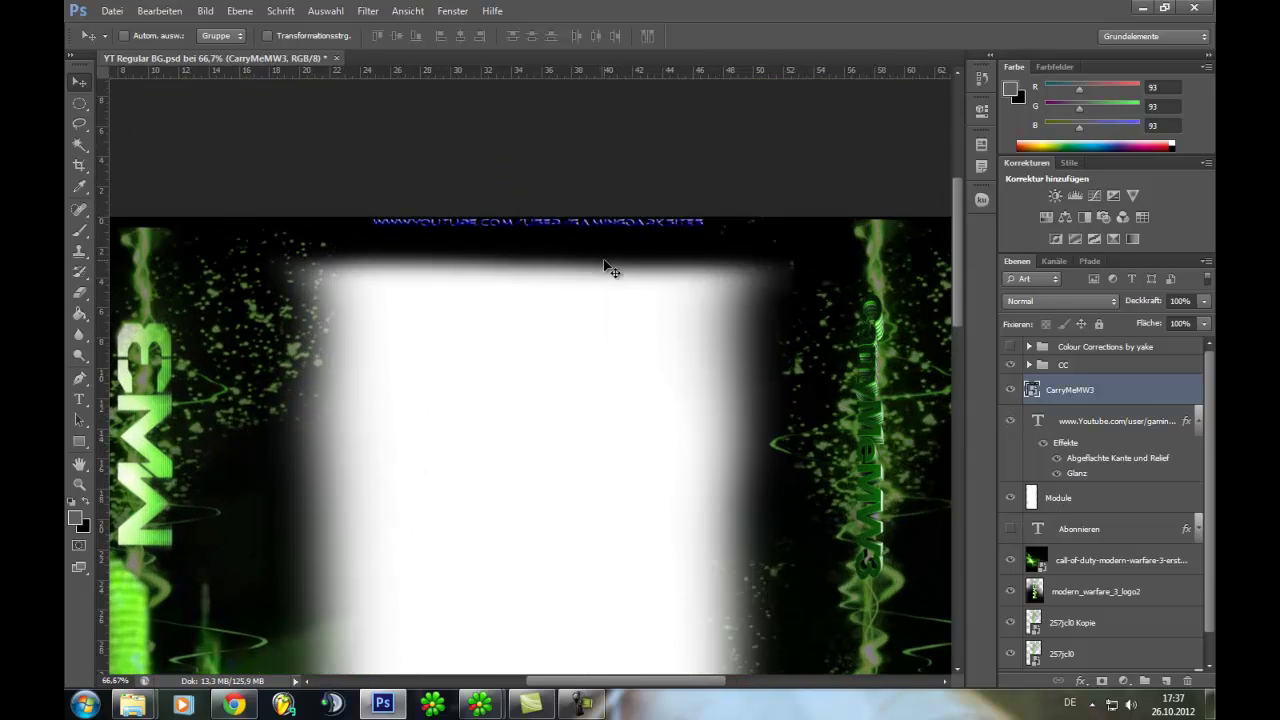
scroll(669, 263, up, 1)
double_click(1041, 427)
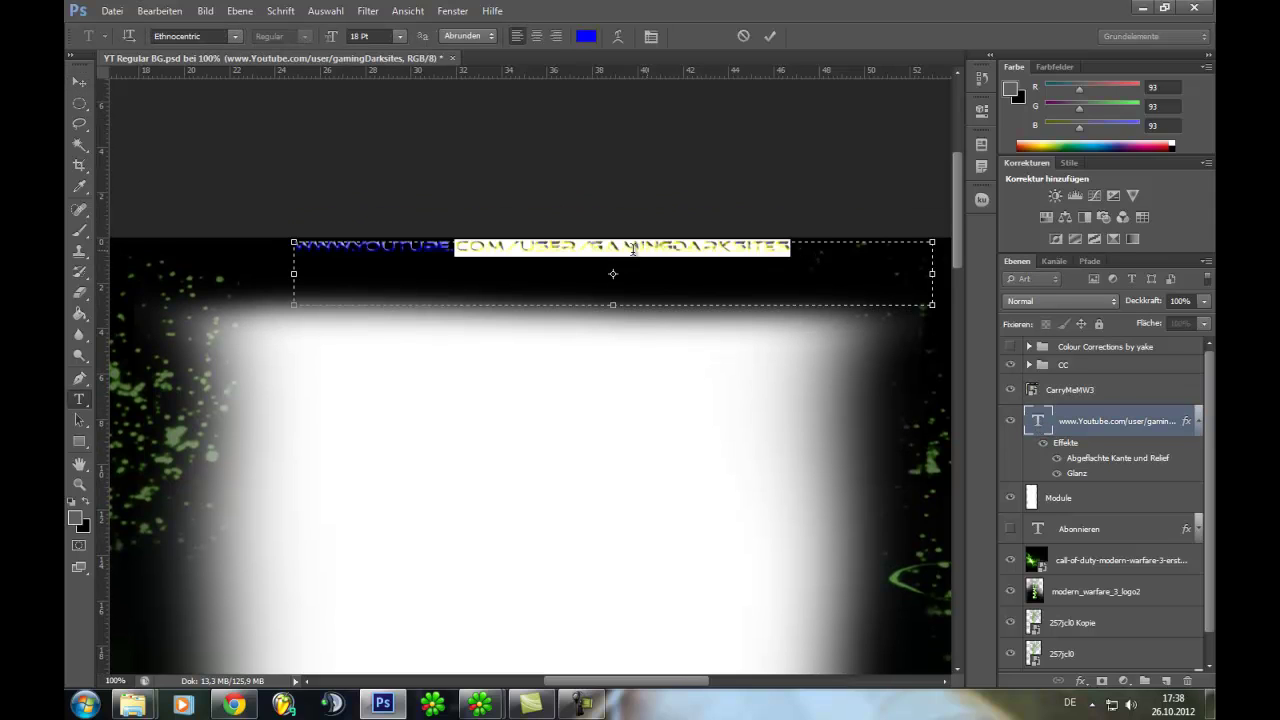
key(Right)
key(ctrl+shift+Left)
key(Left)
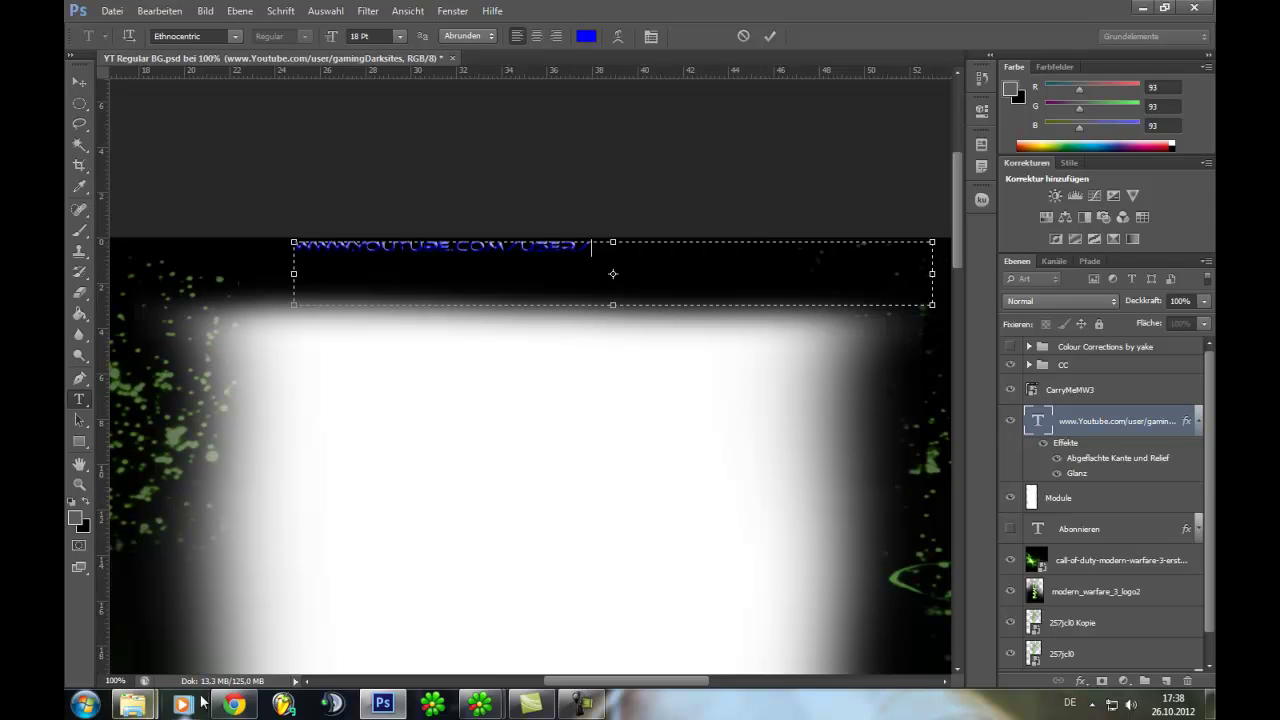
click(233, 704)
click(930, 89)
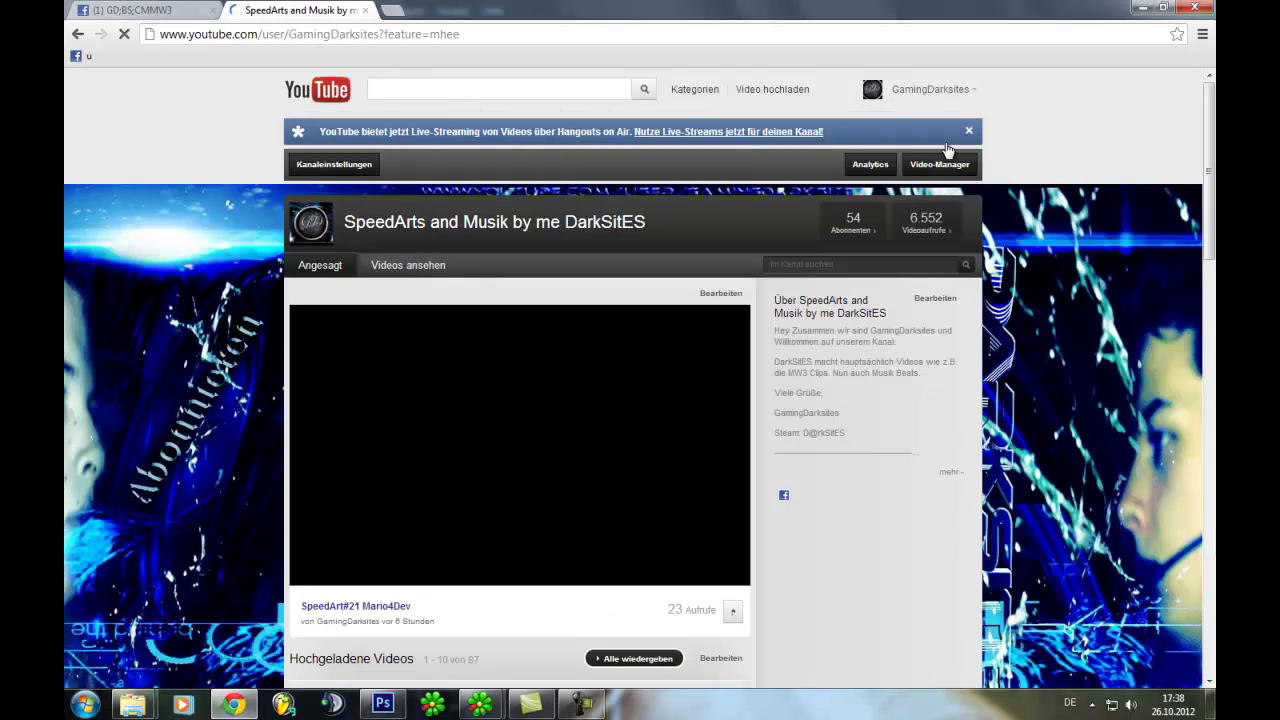
Step: Open the CarryMeMW3 partner channel and select 'CarryMeMW3' in its page address
scroll(1053, 331, down, 3)
scroll(1053, 331, down, 3)
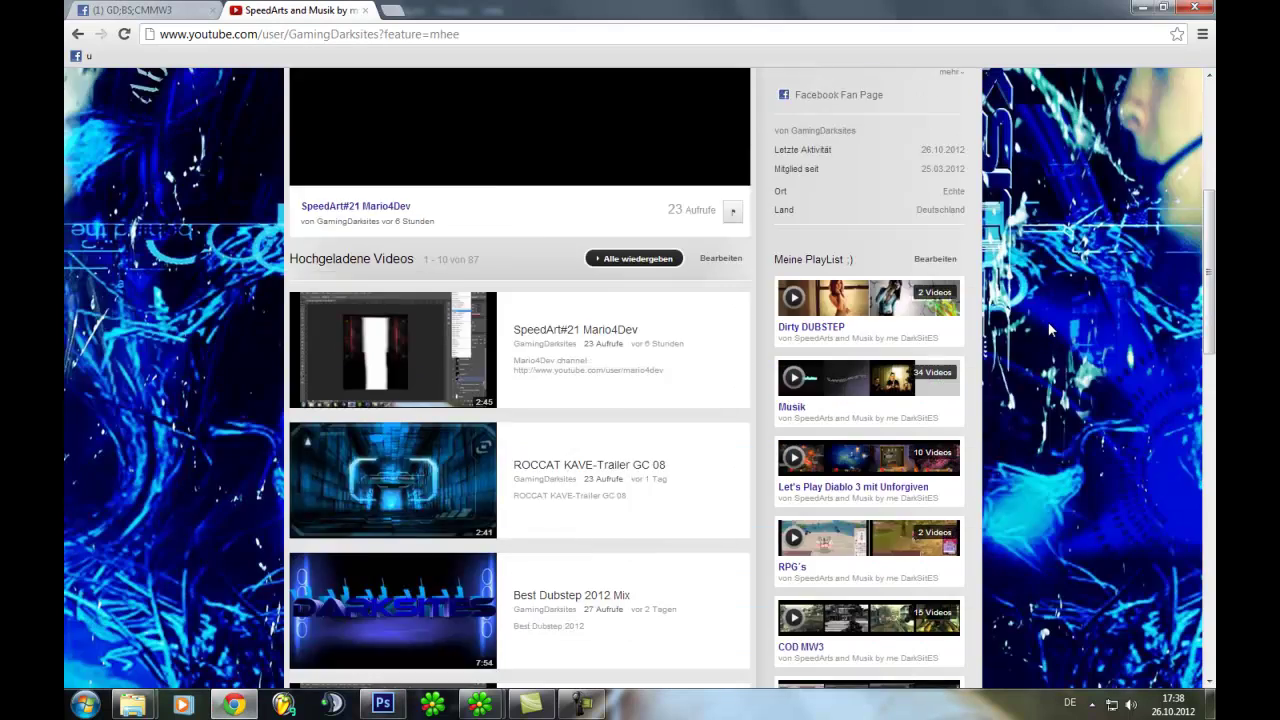
scroll(1000, 380, down, 5)
scroll(880, 440, down, 3)
click(849, 461)
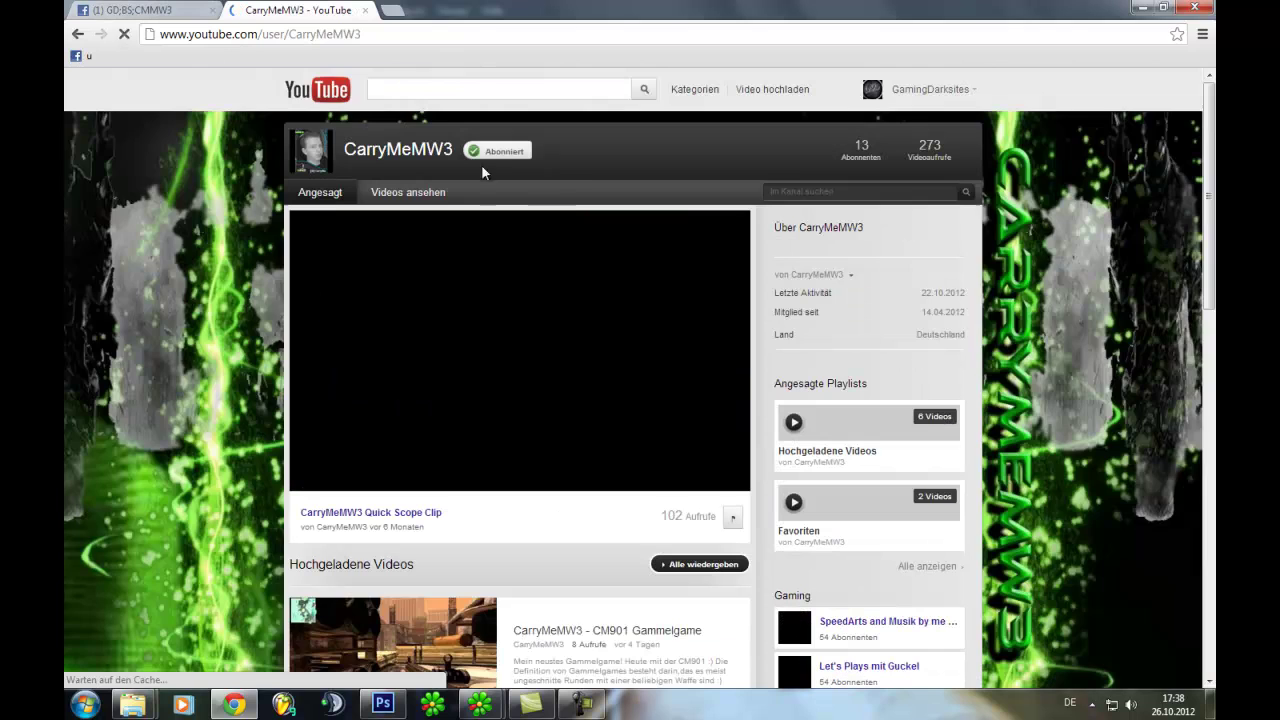
drag(362, 34, 289, 34)
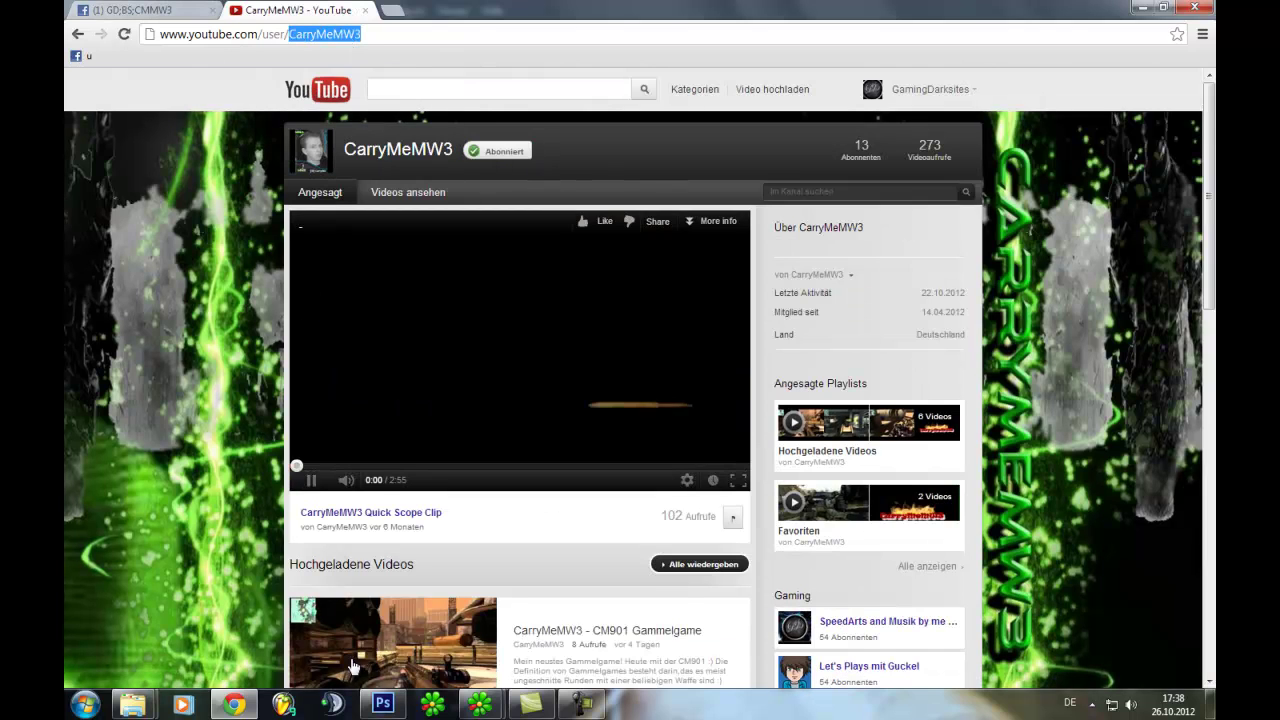
click(538, 706)
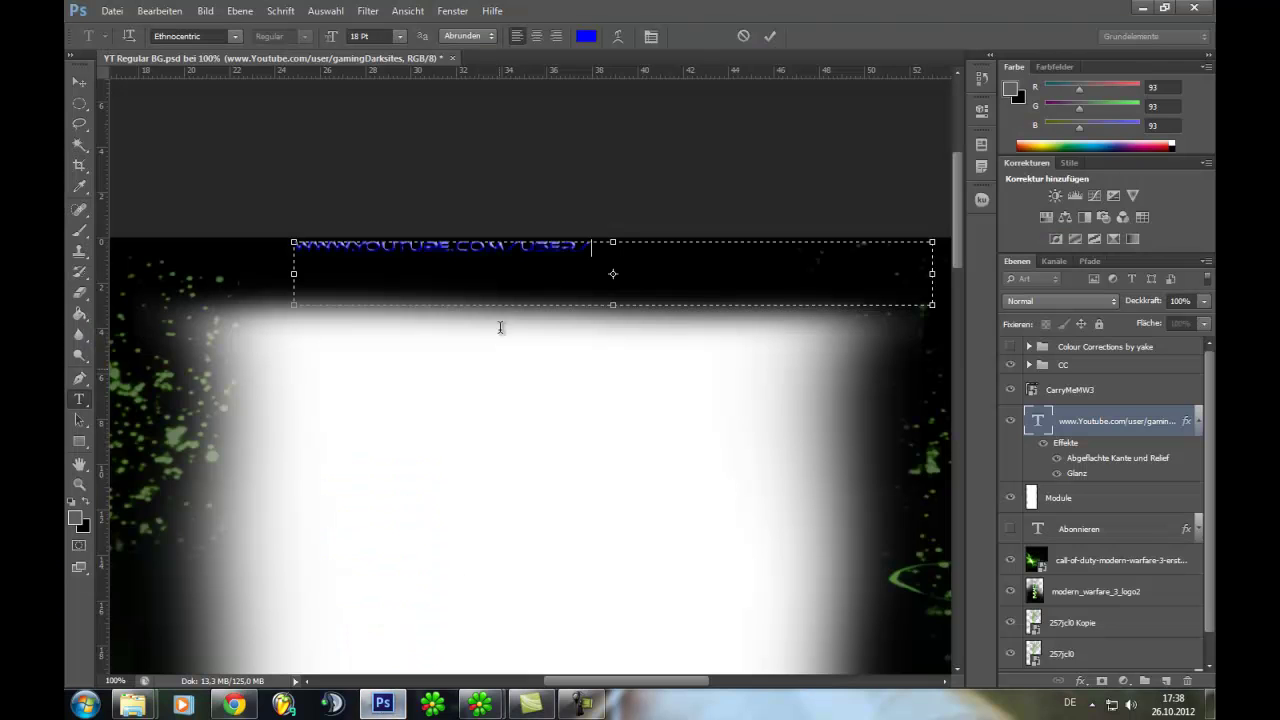
drag(746, 246, 292, 246)
click(585, 37)
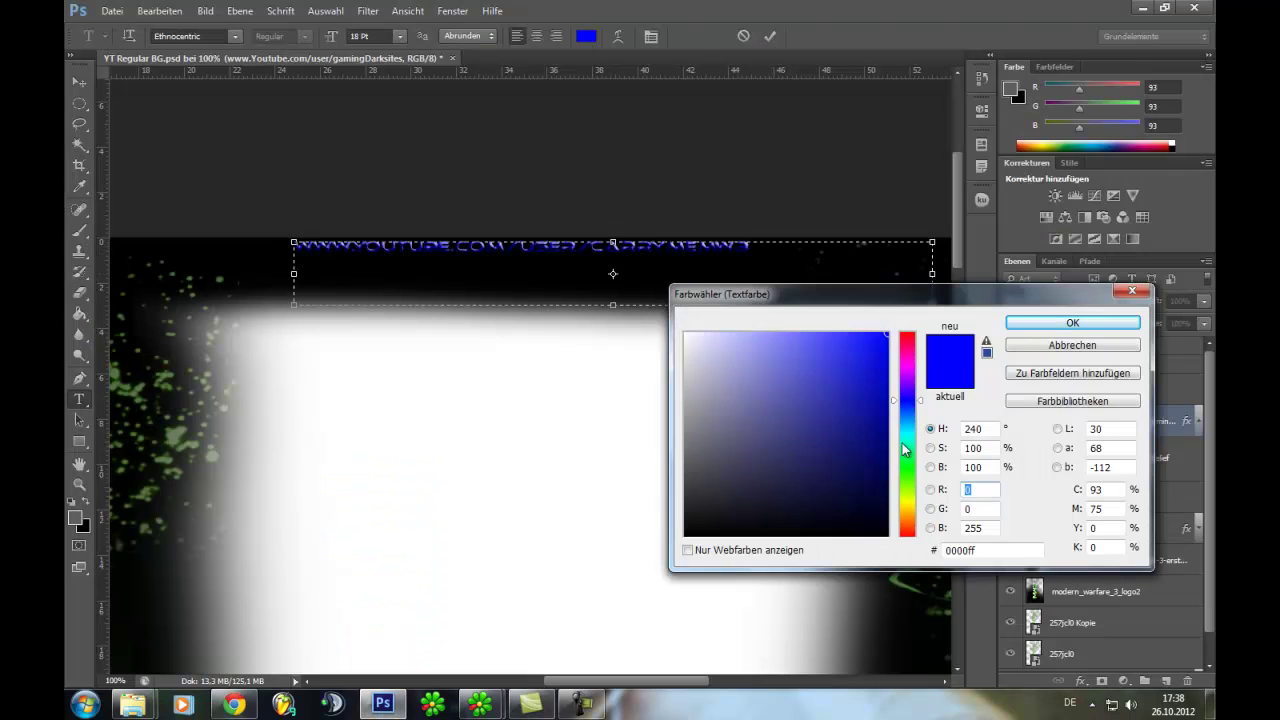
click(903, 468)
key(Return)
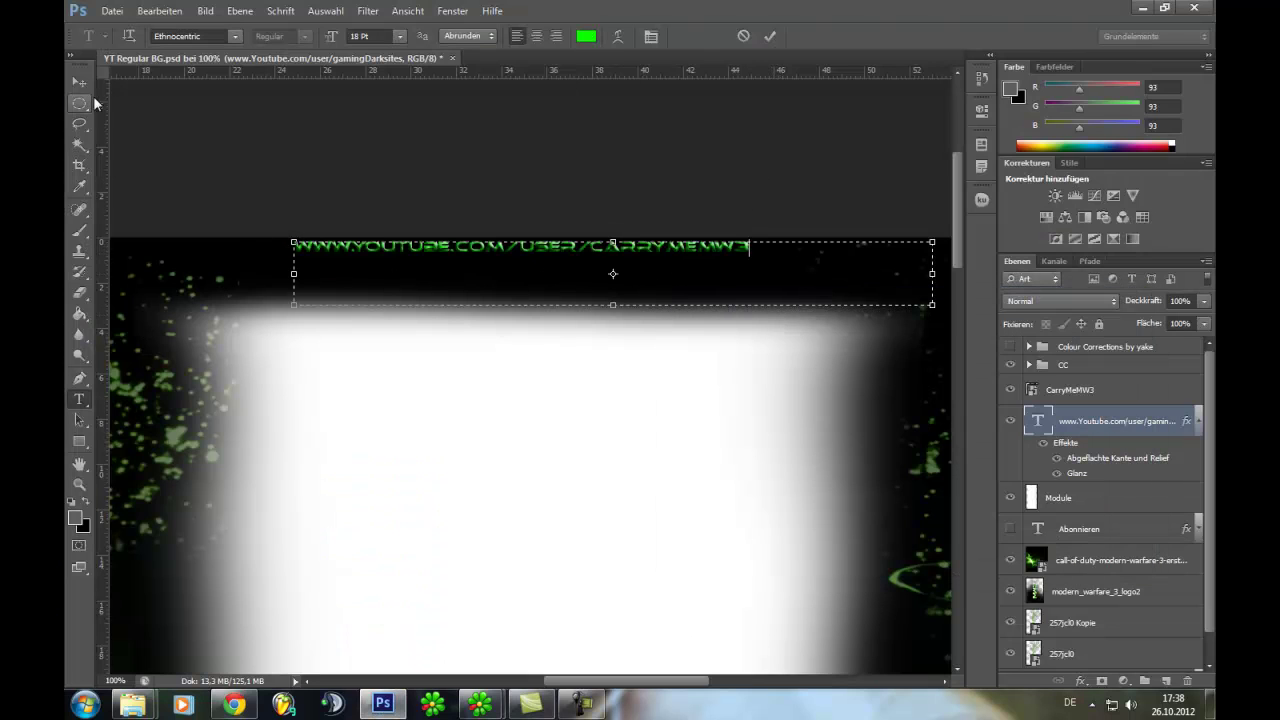
Step: Shift the URL text slightly right and zoom out to fit the banner
click(80, 81)
drag(449, 247, 462, 245)
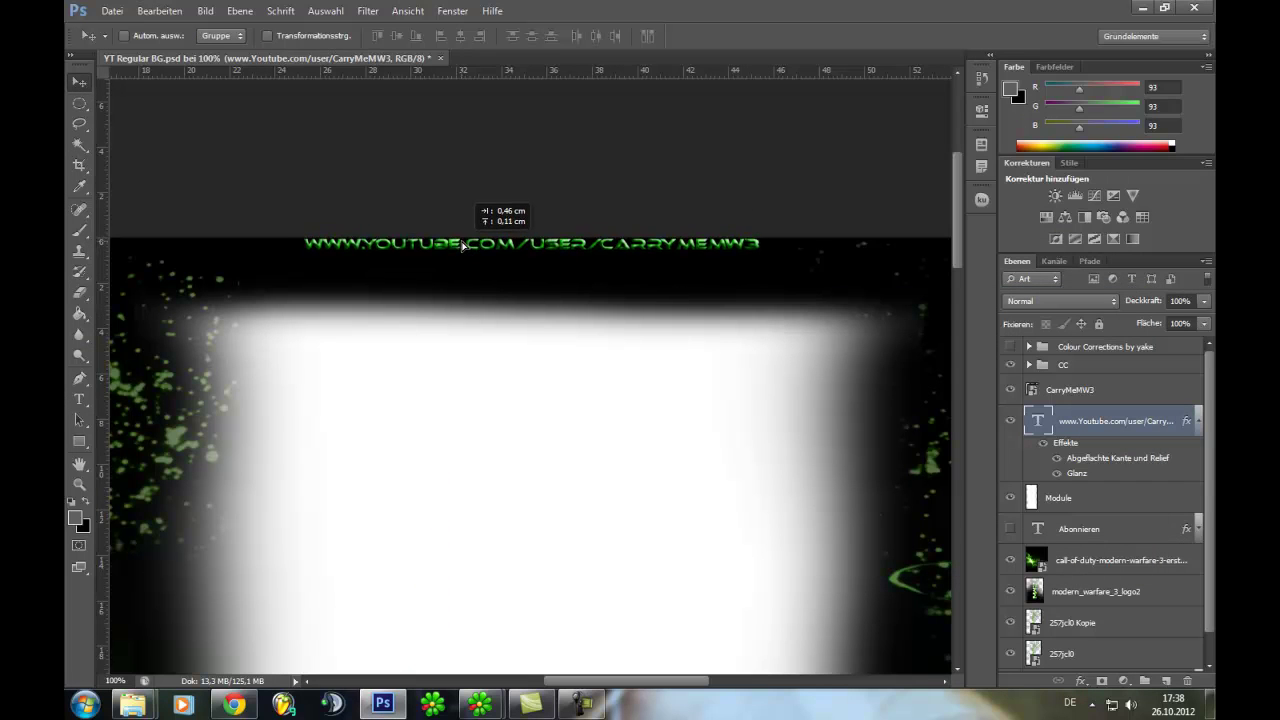
scroll(1065, 415, down, 1)
scroll(1065, 415, up, 1)
key(ctrl+minus)
key(ctrl+minus)
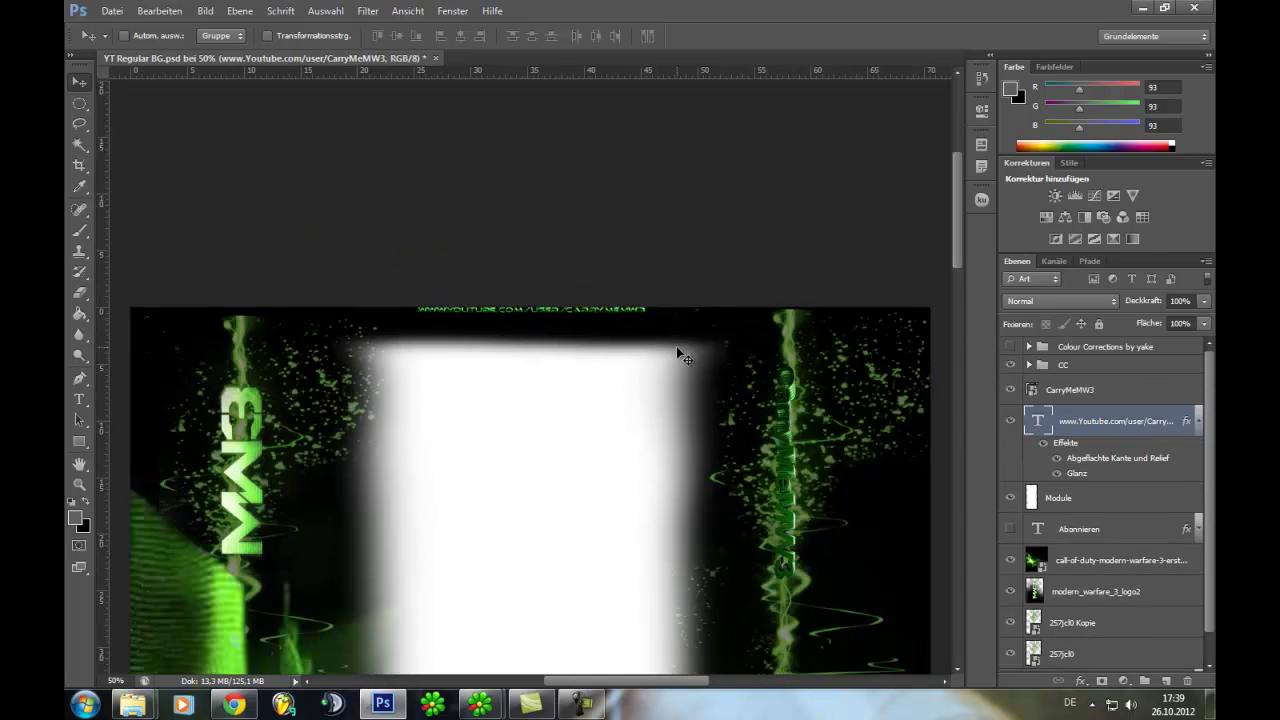
key(ctrl+minus)
Step: Bring the Explorer window forward and return to the Textures folder
mouse_move(132, 704)
click(160, 614)
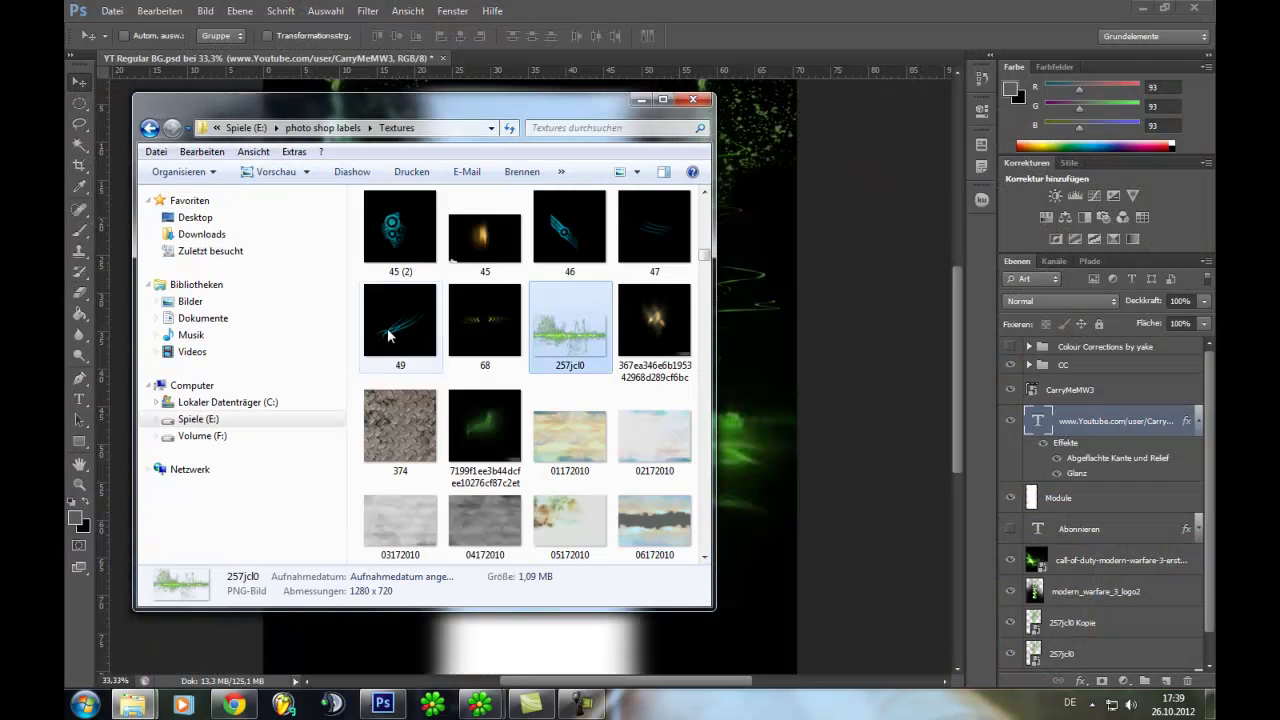
scroll(400, 330, up, 5)
scroll(400, 330, up, 3)
click(149, 128)
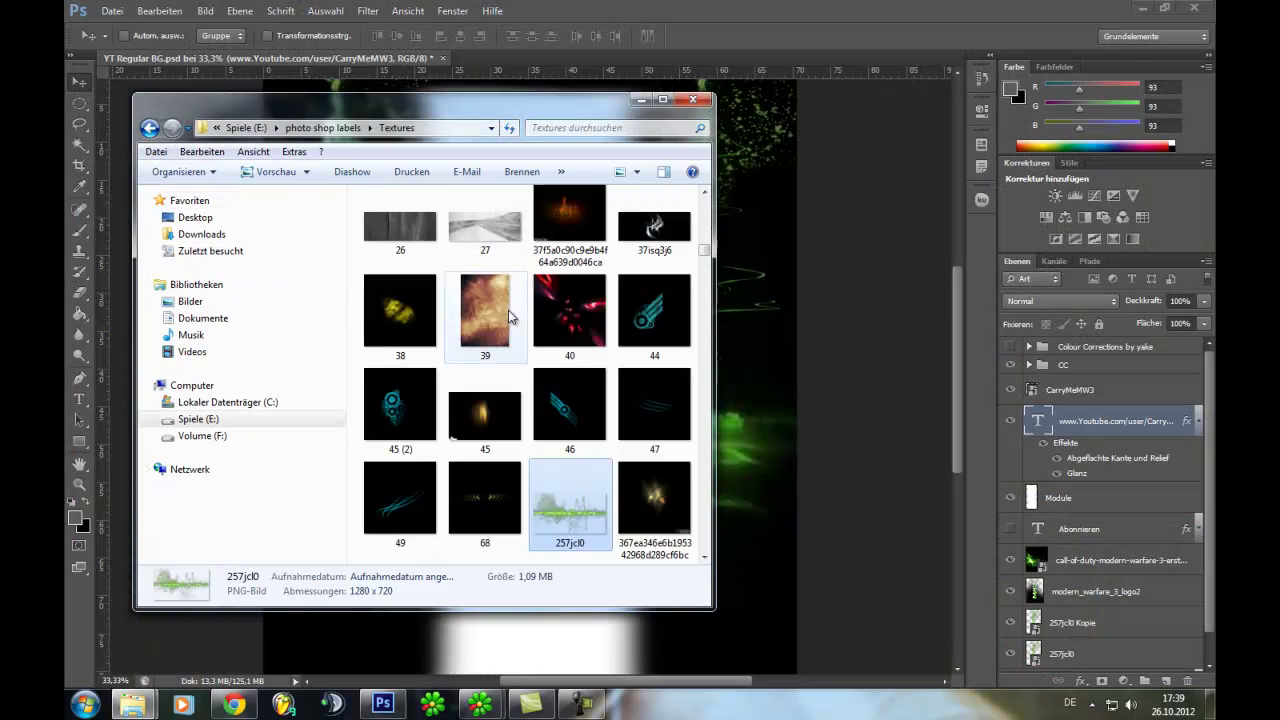
Step: Find the Homefront soldier image among the thumbnails and drag it onto the Photoshop banner
scroll(500, 318, down, 3)
scroll(500, 318, down, 3)
scroll(497, 316, down, 3)
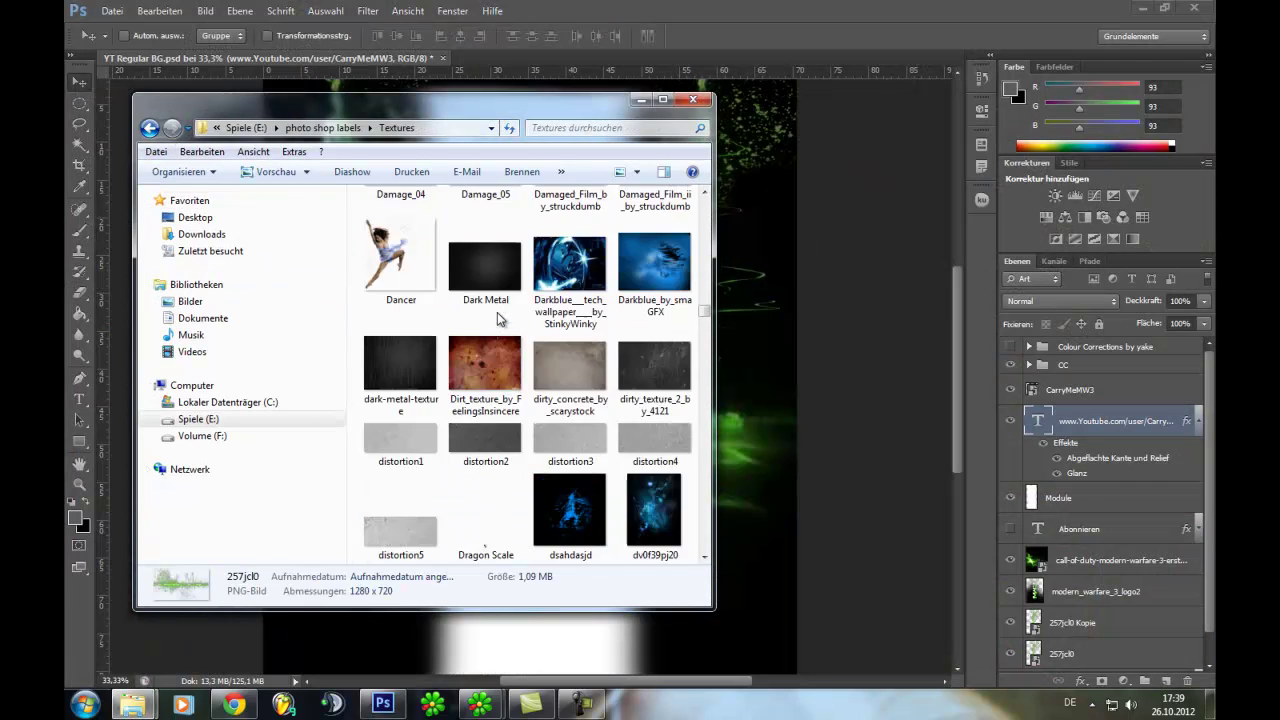
scroll(497, 316, down, 3)
scroll(497, 316, down, 3)
scroll(493, 316, up, 3)
scroll(493, 313, down, 5)
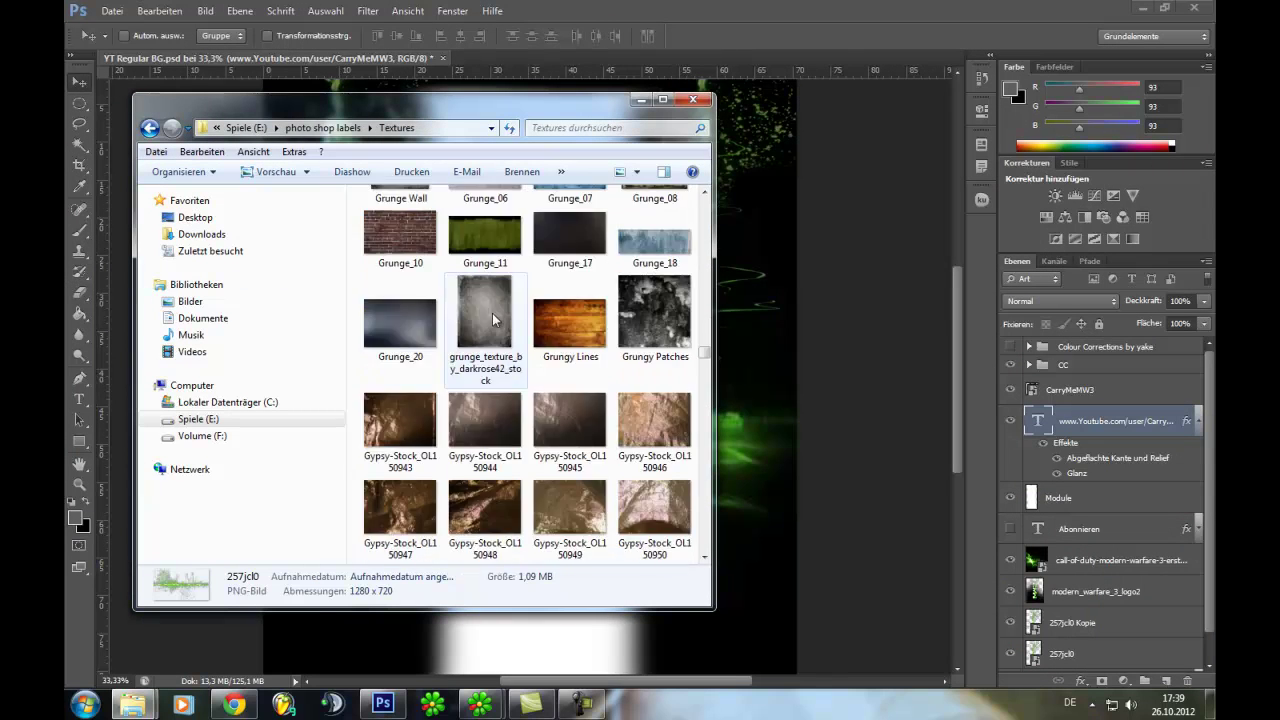
scroll(493, 313, down, 3)
drag(570, 250, 735, 391)
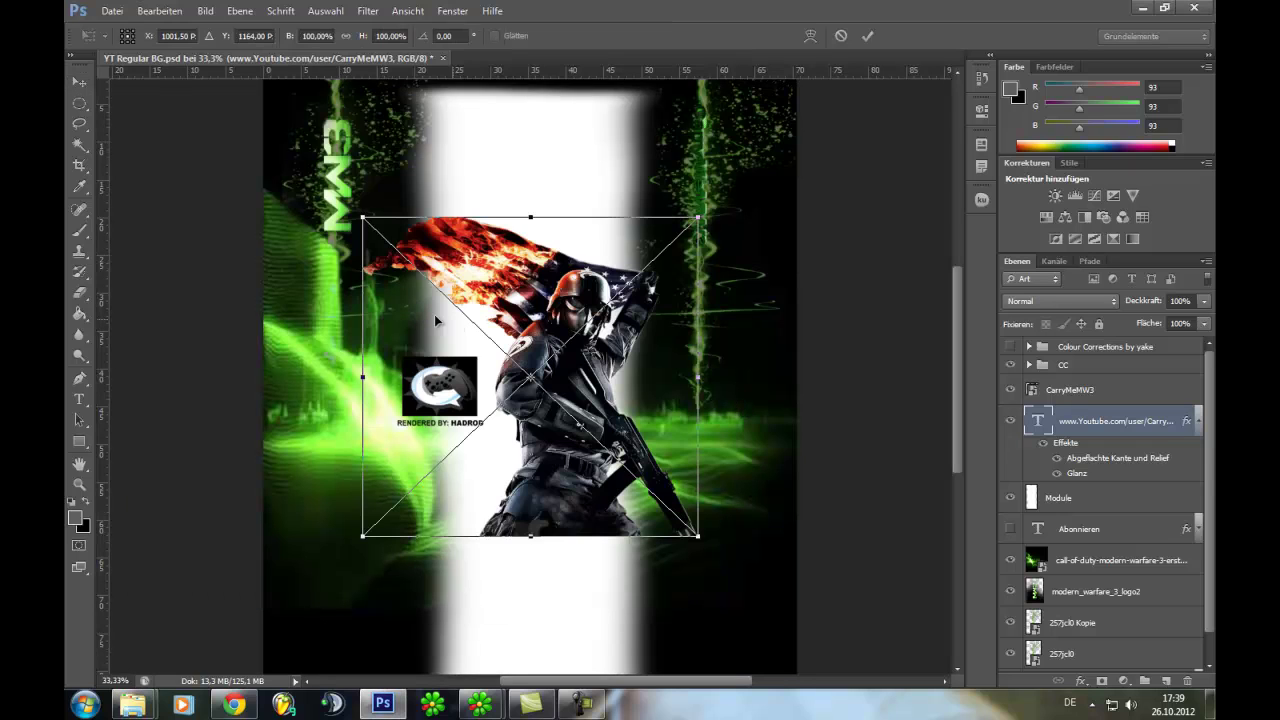
Step: Shrink the placed Homefront soldier render and commit the placement
drag(362, 216, 514, 318)
key(e)
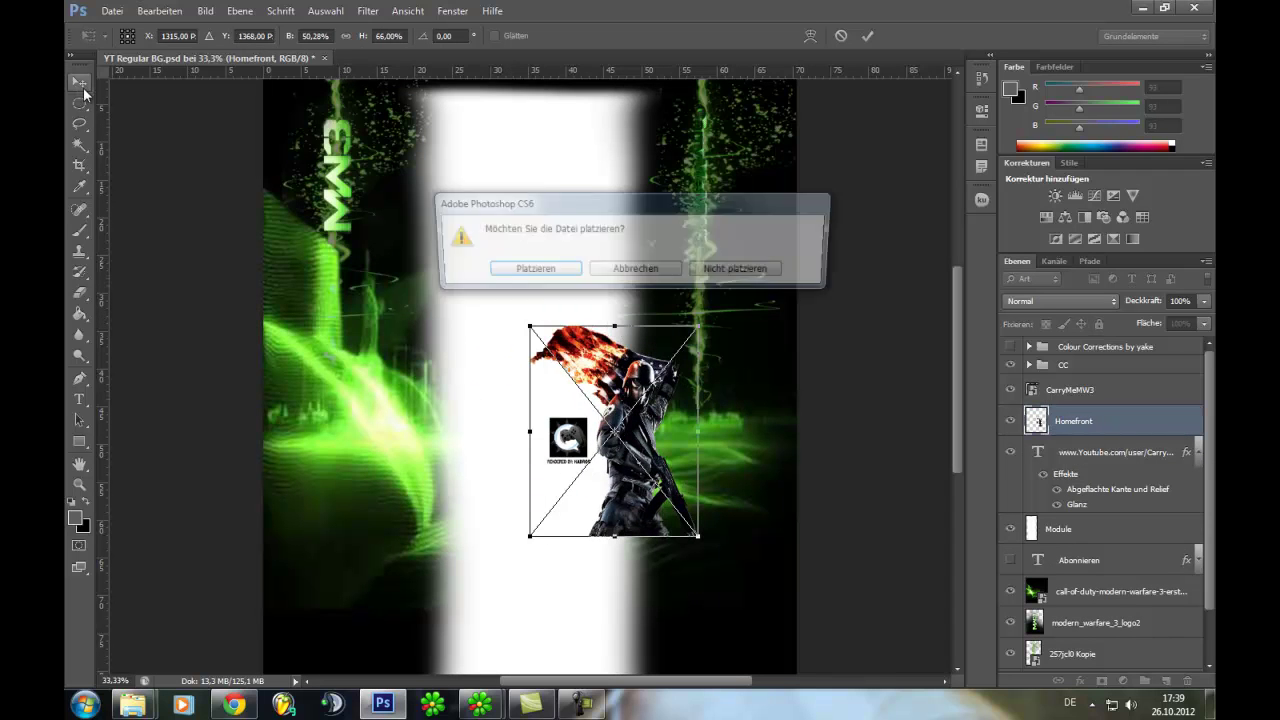
click(529, 266)
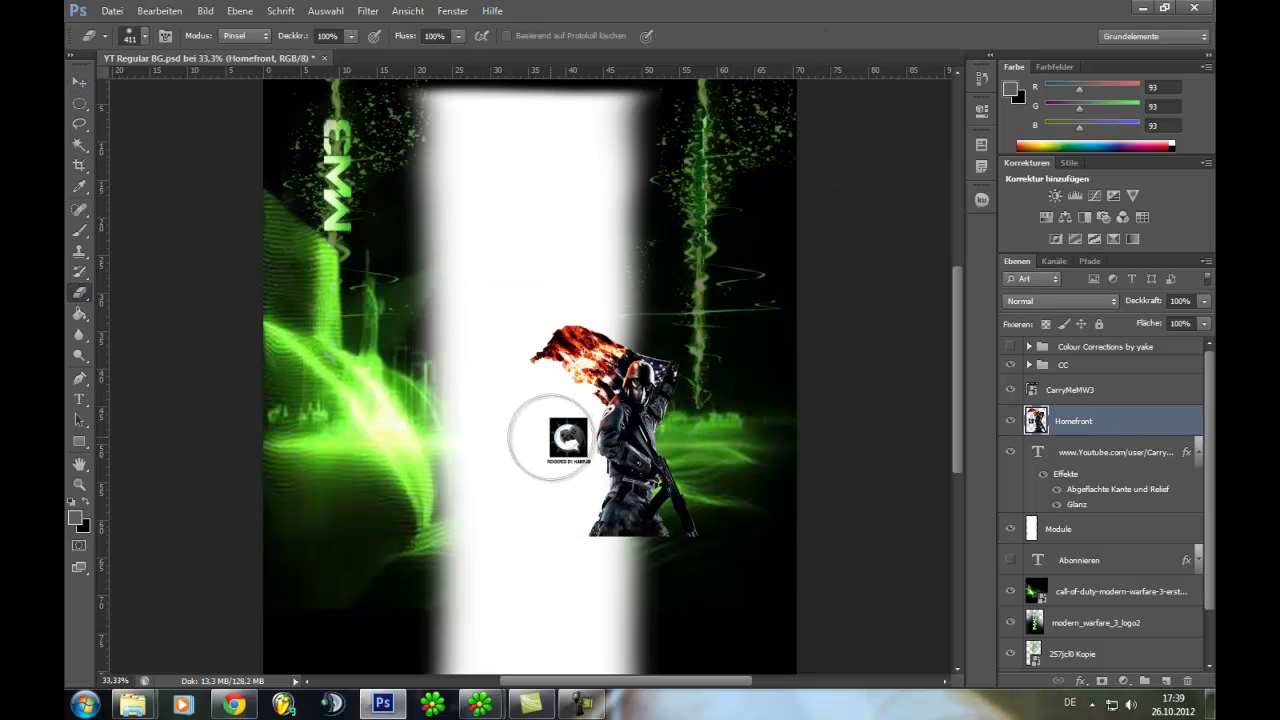
Step: Erase the render's credit logo and lower legs, then move it to the top-left corner
drag(551, 437, 680, 560)
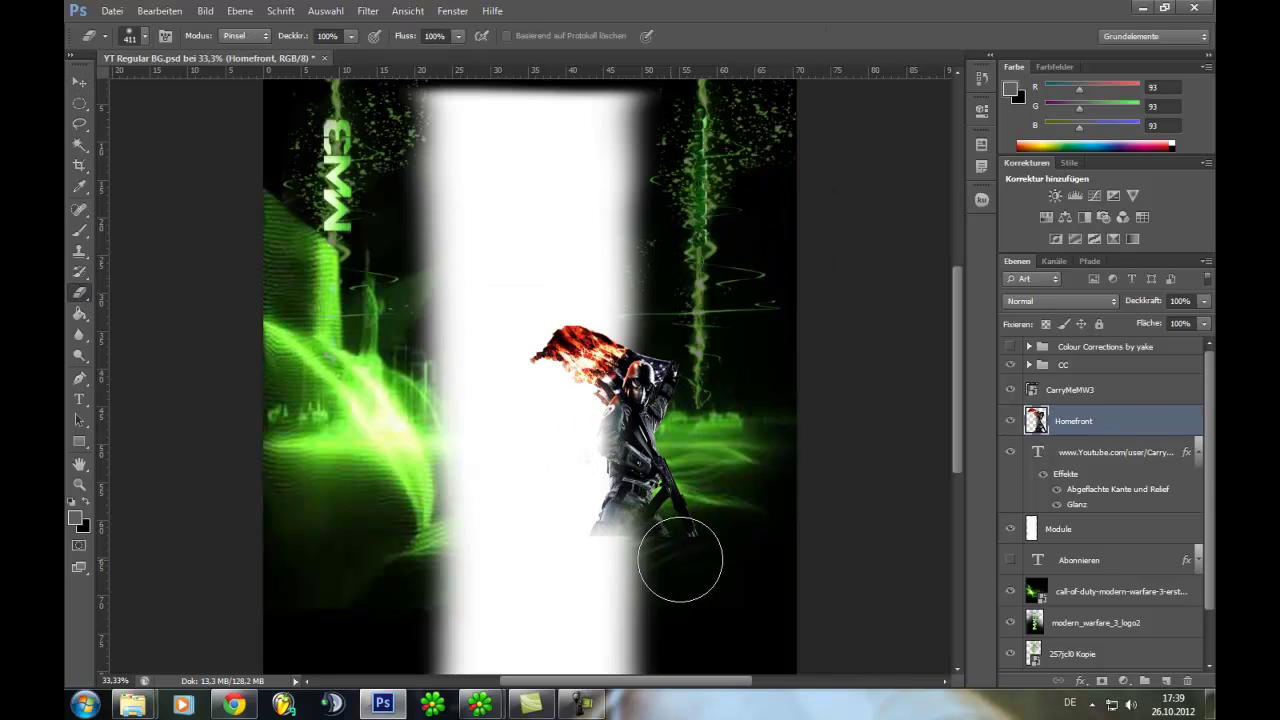
click(77, 84)
drag(445, 225, 180, 45)
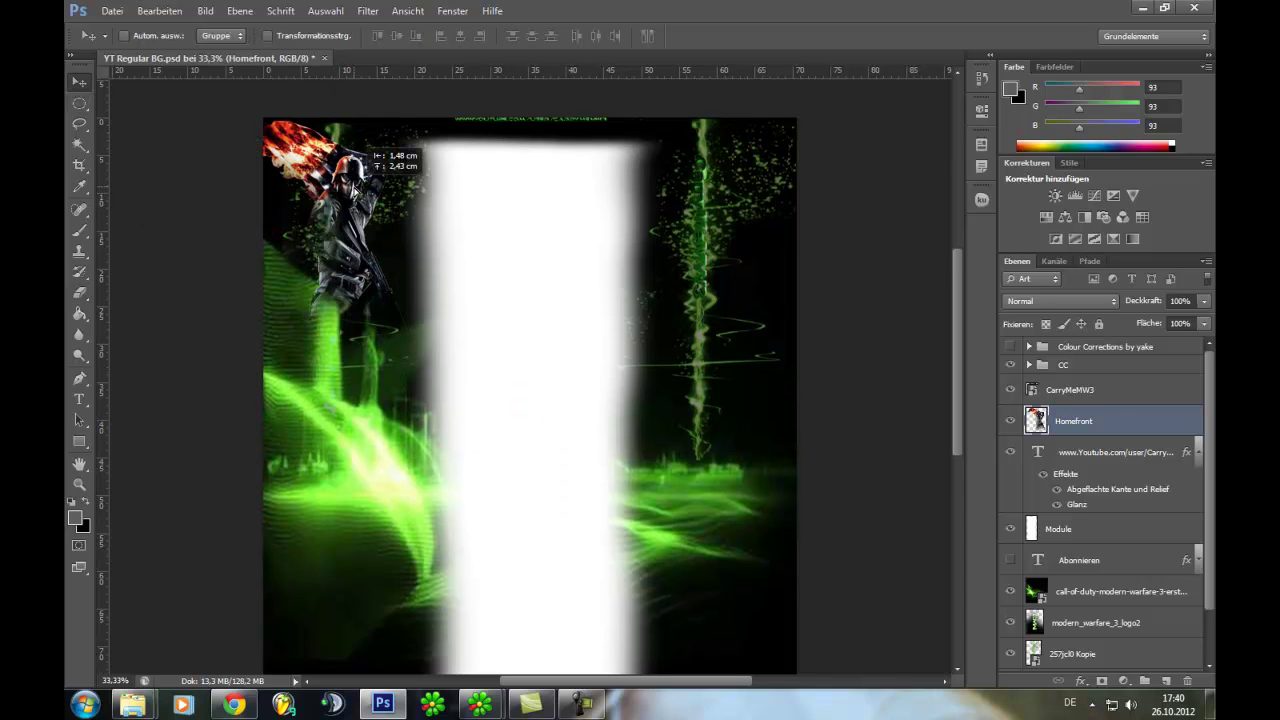
Step: Set the Homefront soldier layer to Aufhellen blending and duplicate it
click(1060, 301)
click(1060, 138)
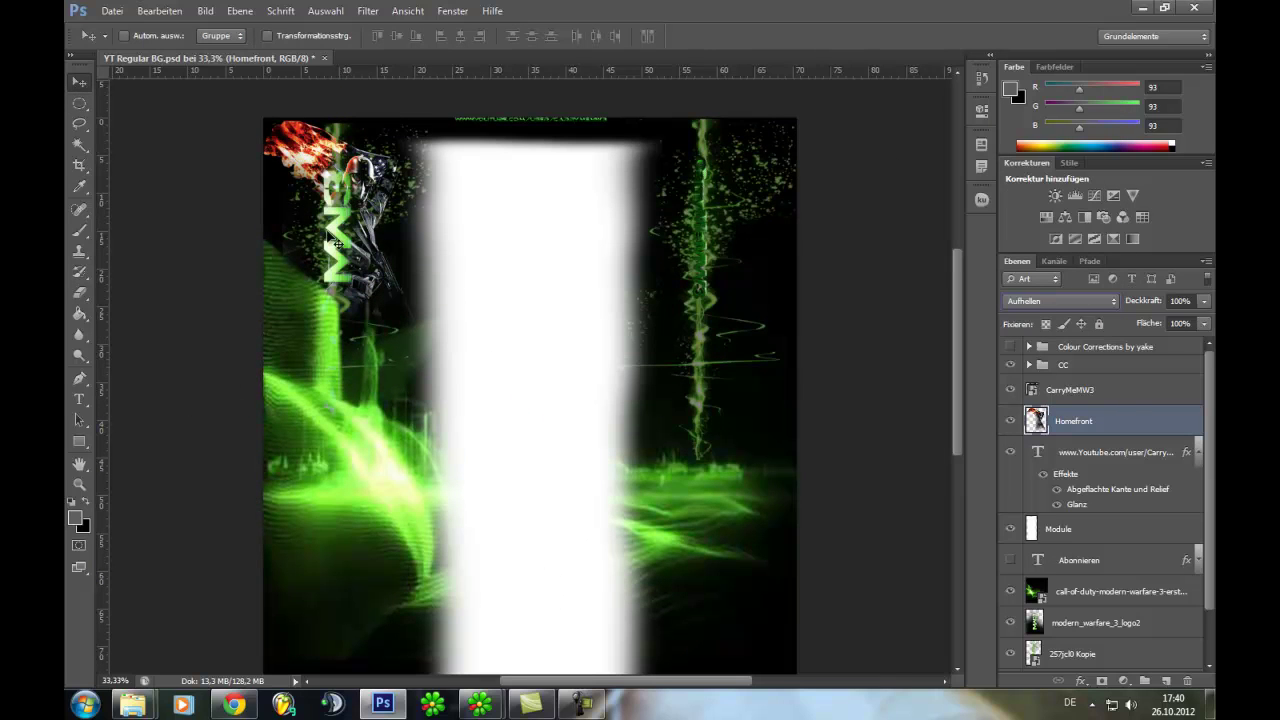
right_click(1060, 425)
click(830, 182)
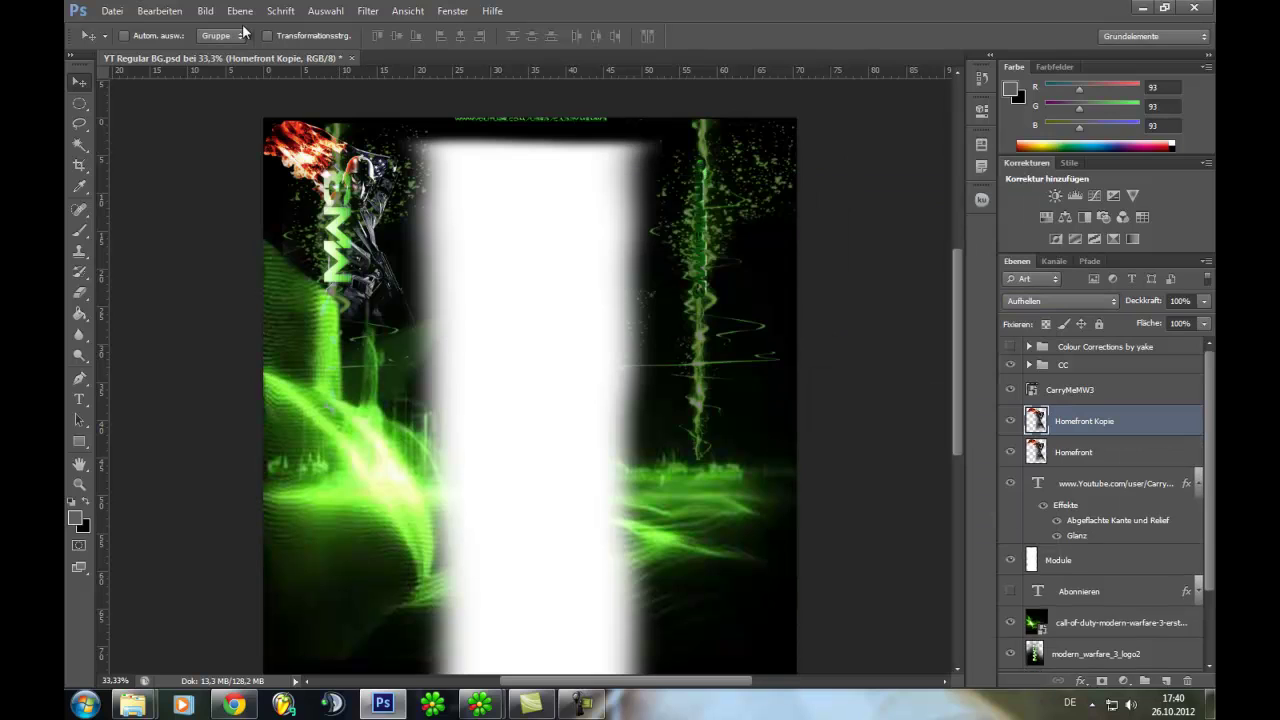
Step: Mirror the copy into the top-right corner, then nudge the CarryMeMW3 layer slightly
mouse_move(248, 227)
mouse_down()
mouse_move(596, 227)
mouse_move(762, 199)
mouse_up()
key(Return)
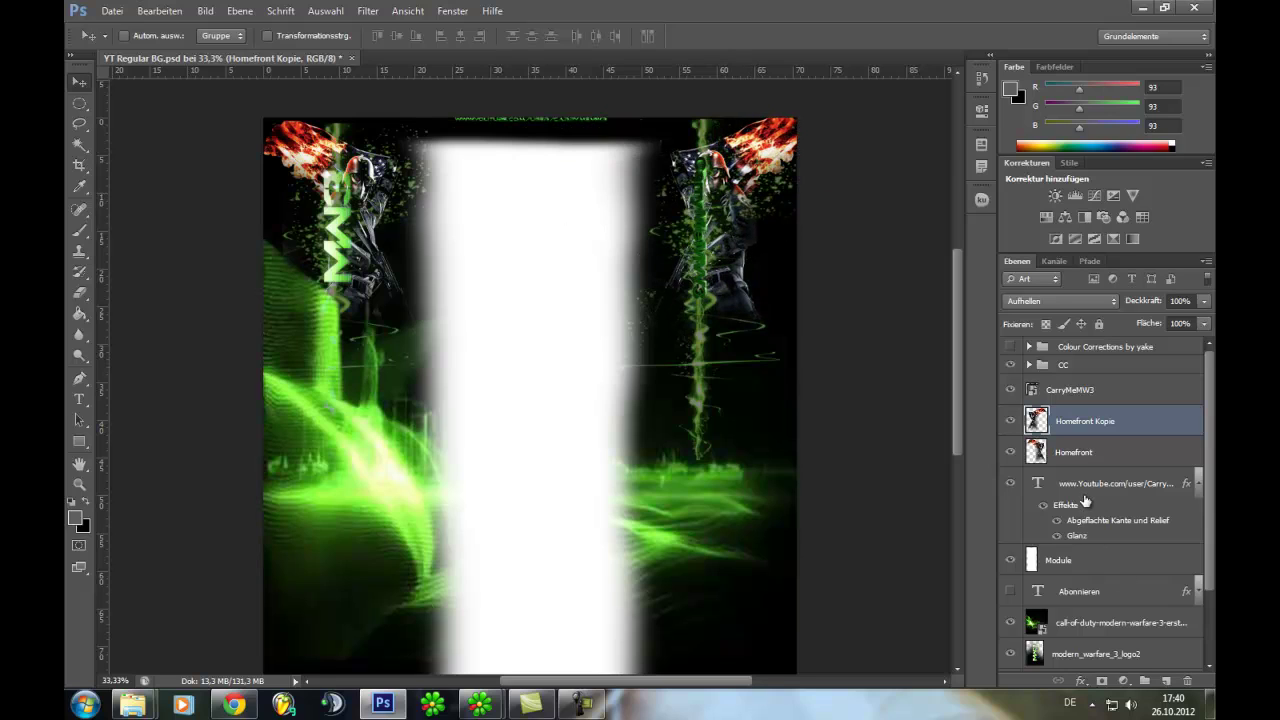
click(1062, 390)
drag(682, 236, 690, 238)
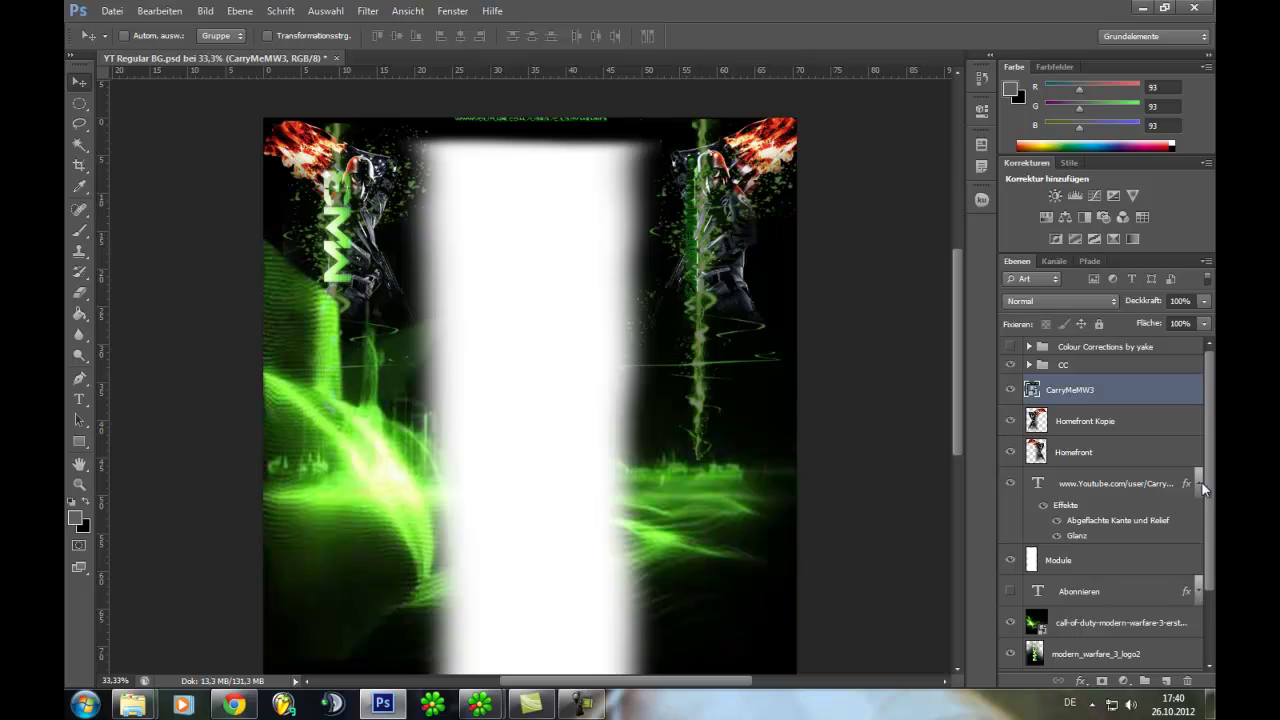
Step: Select the 257jcl0 Kopie city layer, nudge it down slightly, and readjust the zoom
scroll(1201, 481, down, 3)
click(1072, 594)
drag(723, 257, 721, 266)
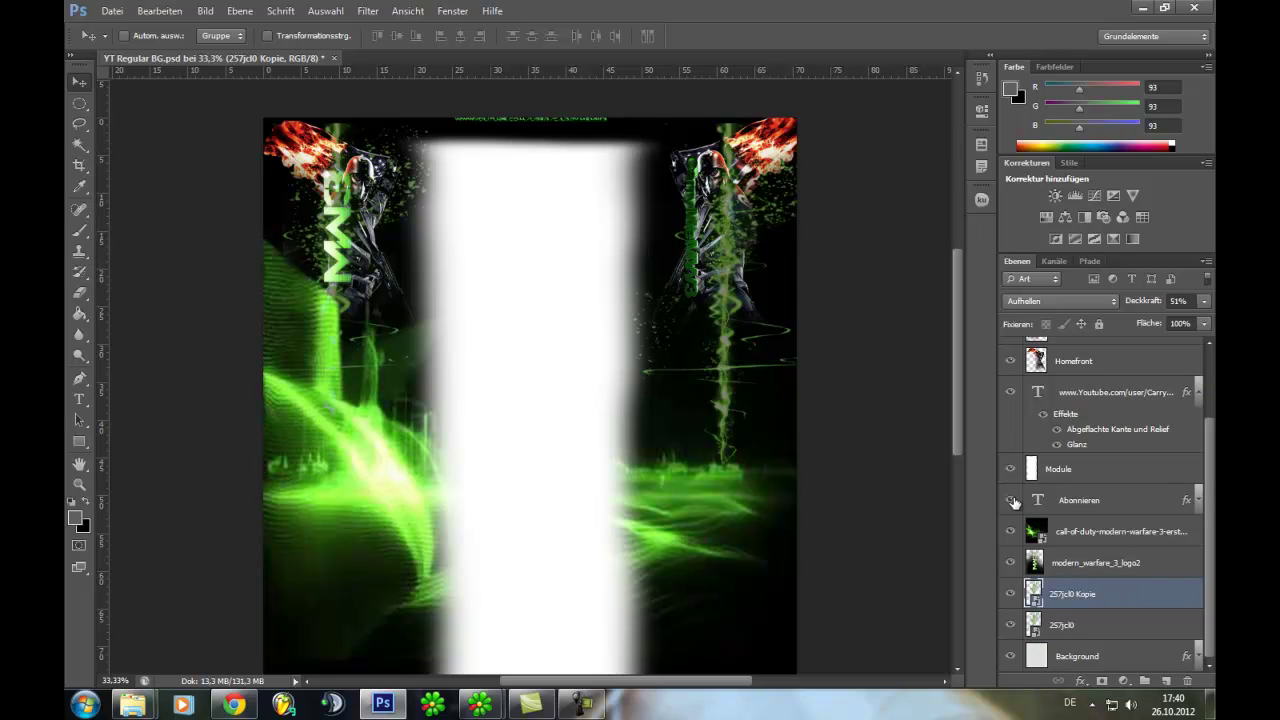
scroll(1205, 420, up, 3)
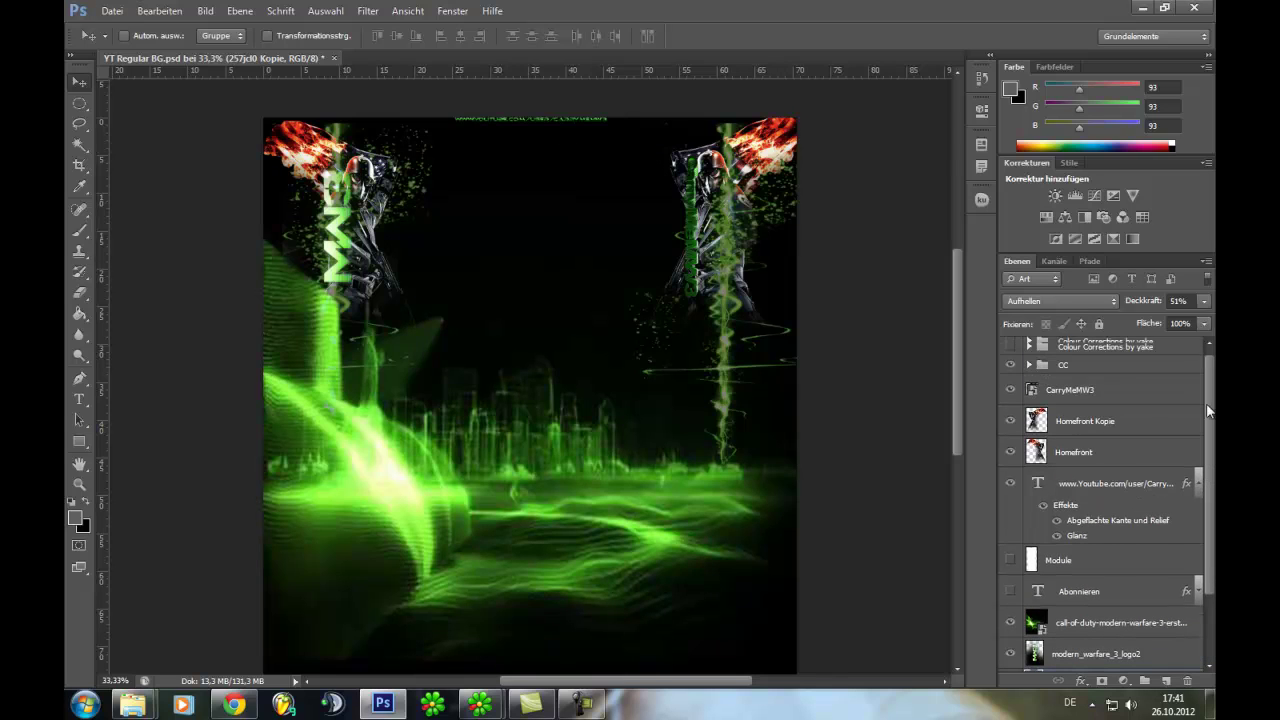
key(ctrl+minus)
key(ctrl+plus)
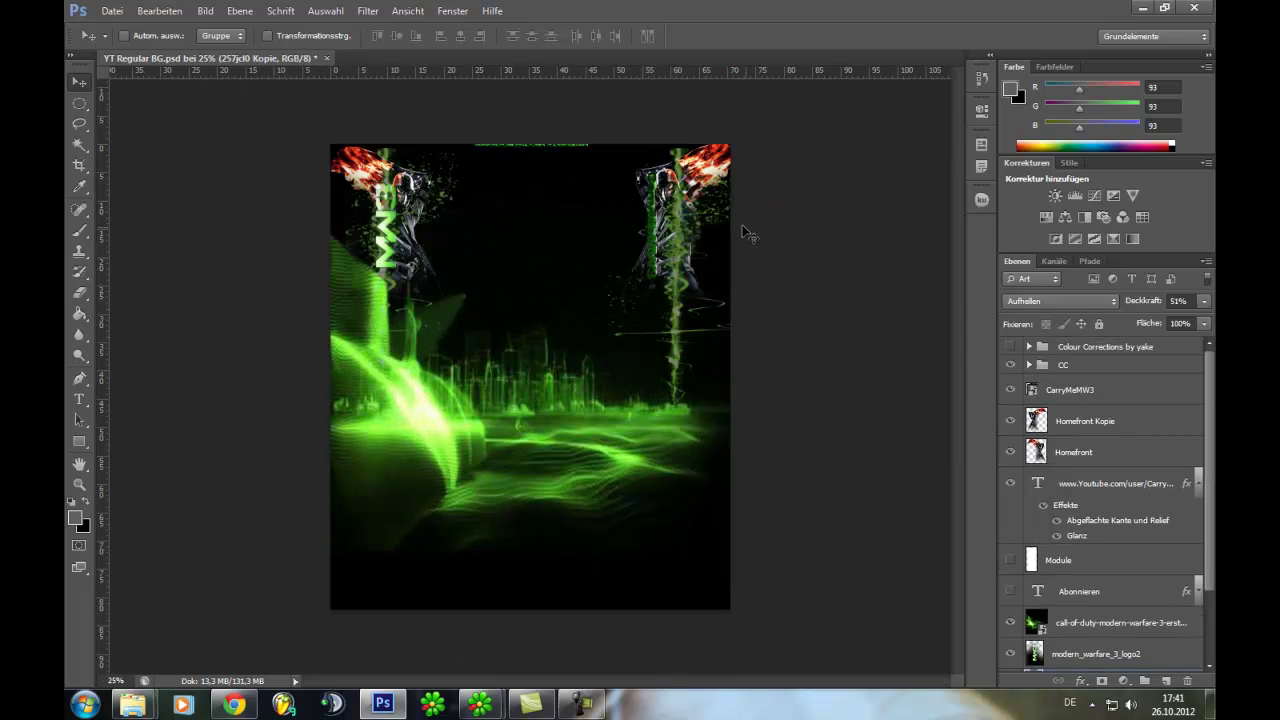